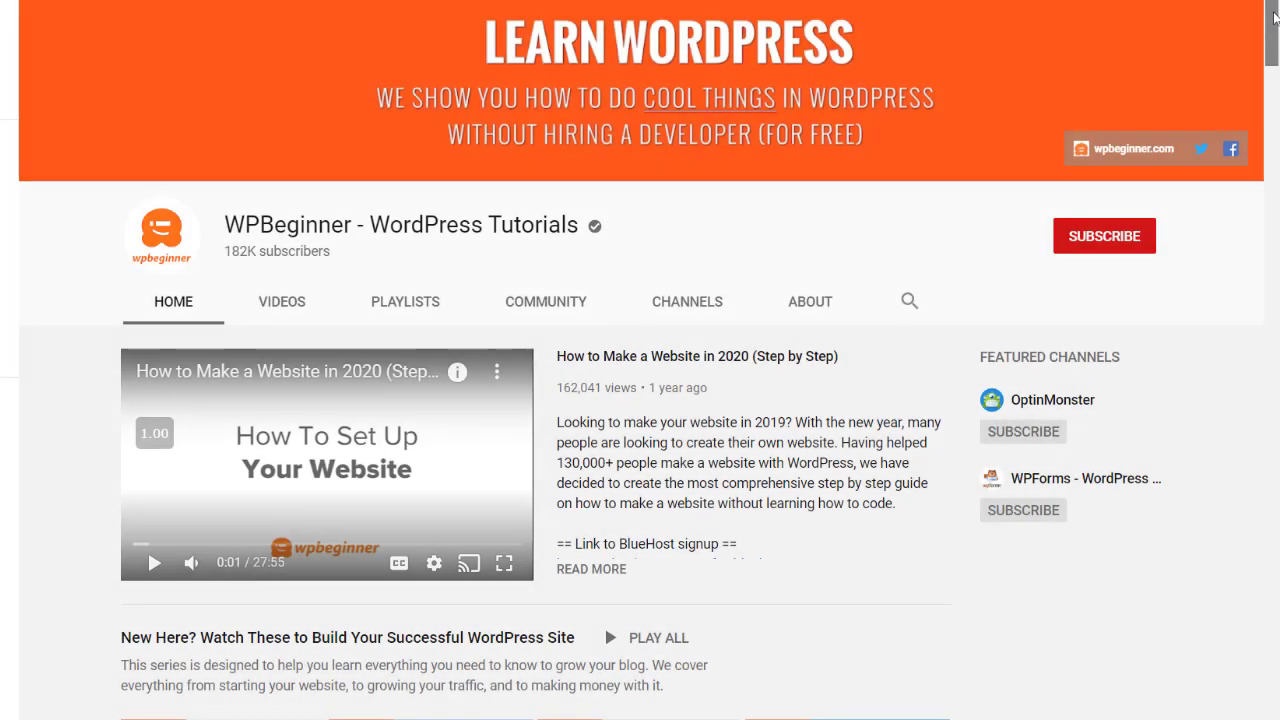
Upload 700powerwords.pdf to the Media Library through Media > Add New
{"action": "scroll", "coordinate": [1275, 40], "scroll_direction": "down", "scroll_amount": 2}
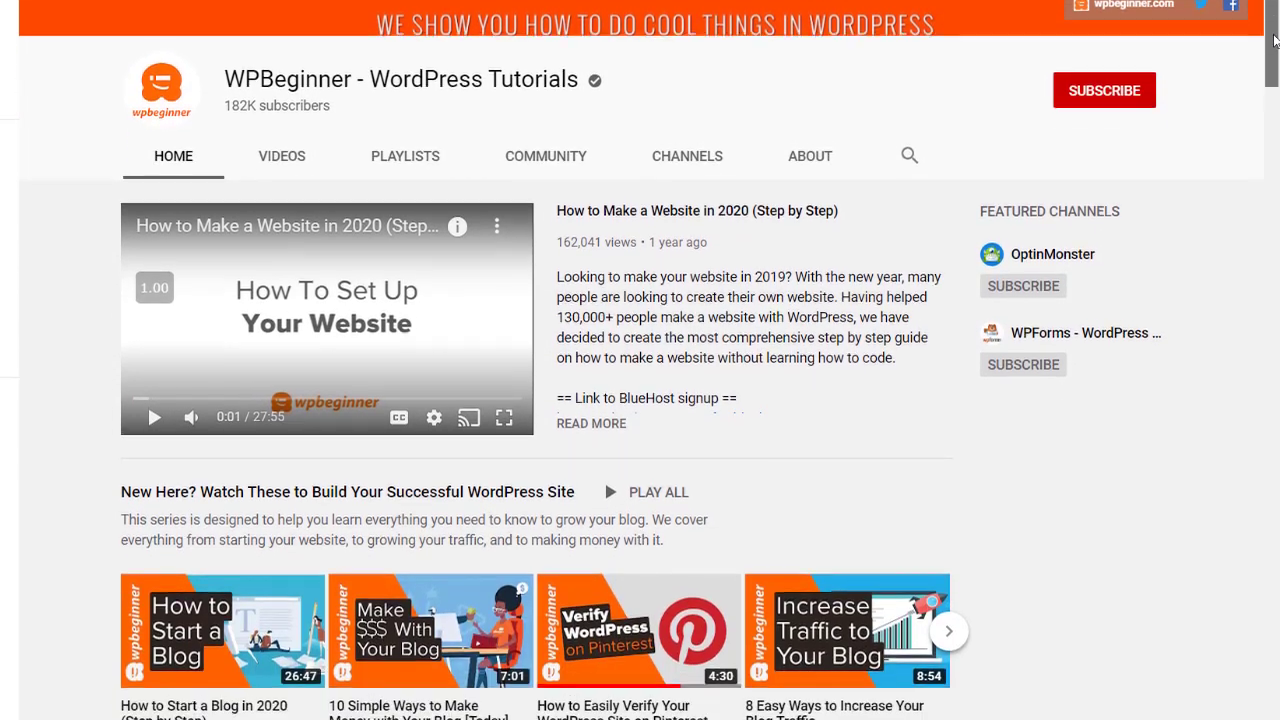
{"action": "scroll", "coordinate": [1275, 40], "scroll_direction": "down", "scroll_amount": 3}
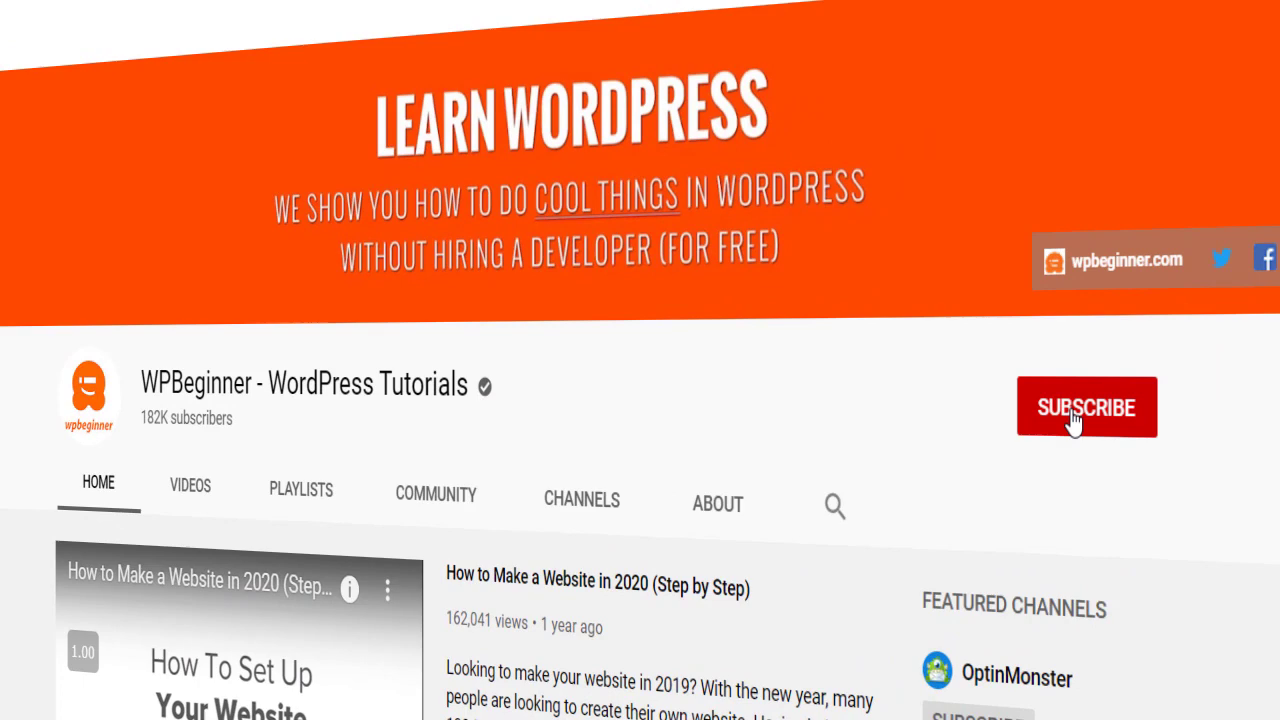
{"action": "left_click", "coordinate": [1072, 422]}
{"action": "left_click", "coordinate": [1073, 458]}
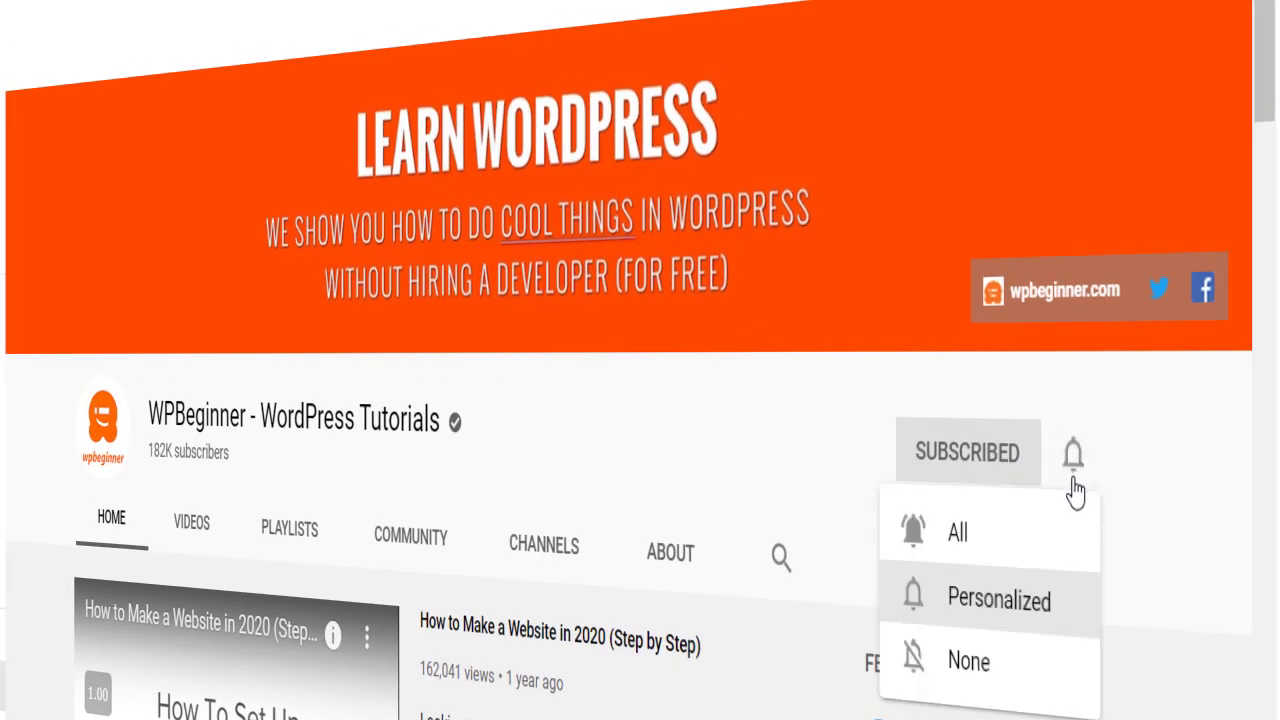
{"action": "left_click", "coordinate": [1012, 541]}
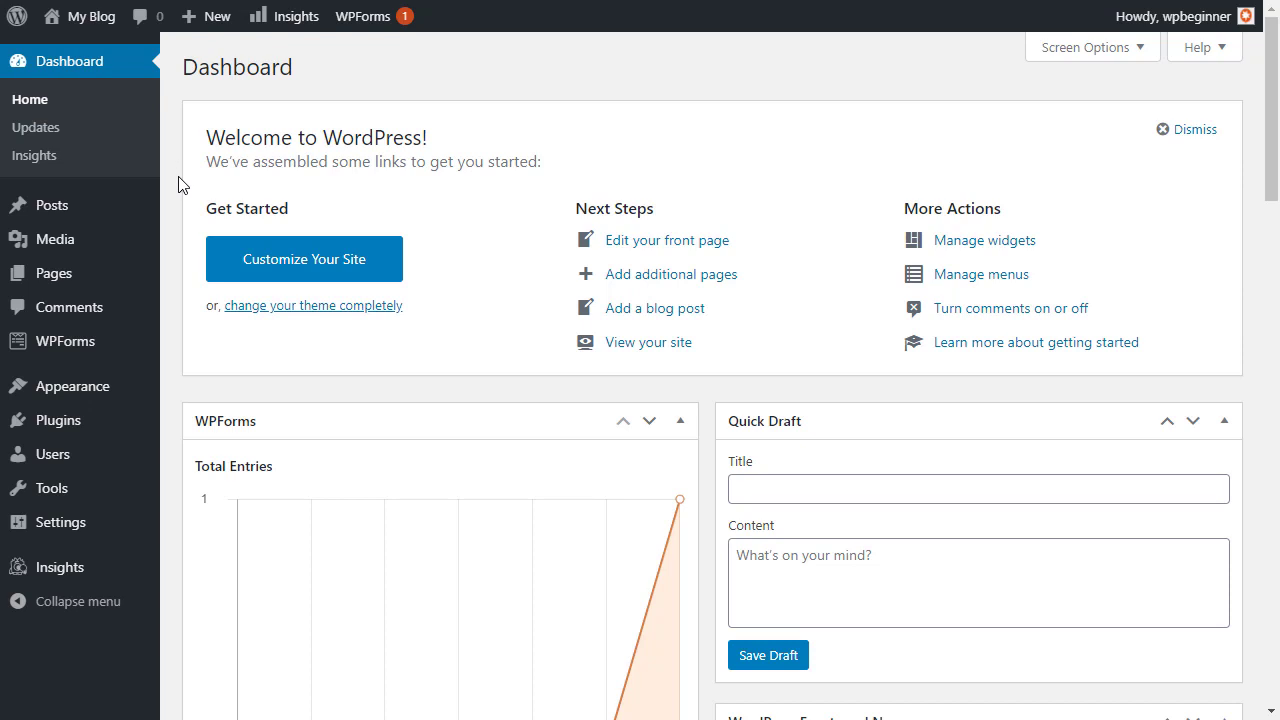
{"action": "mouse_move", "coordinate": [46, 251]}
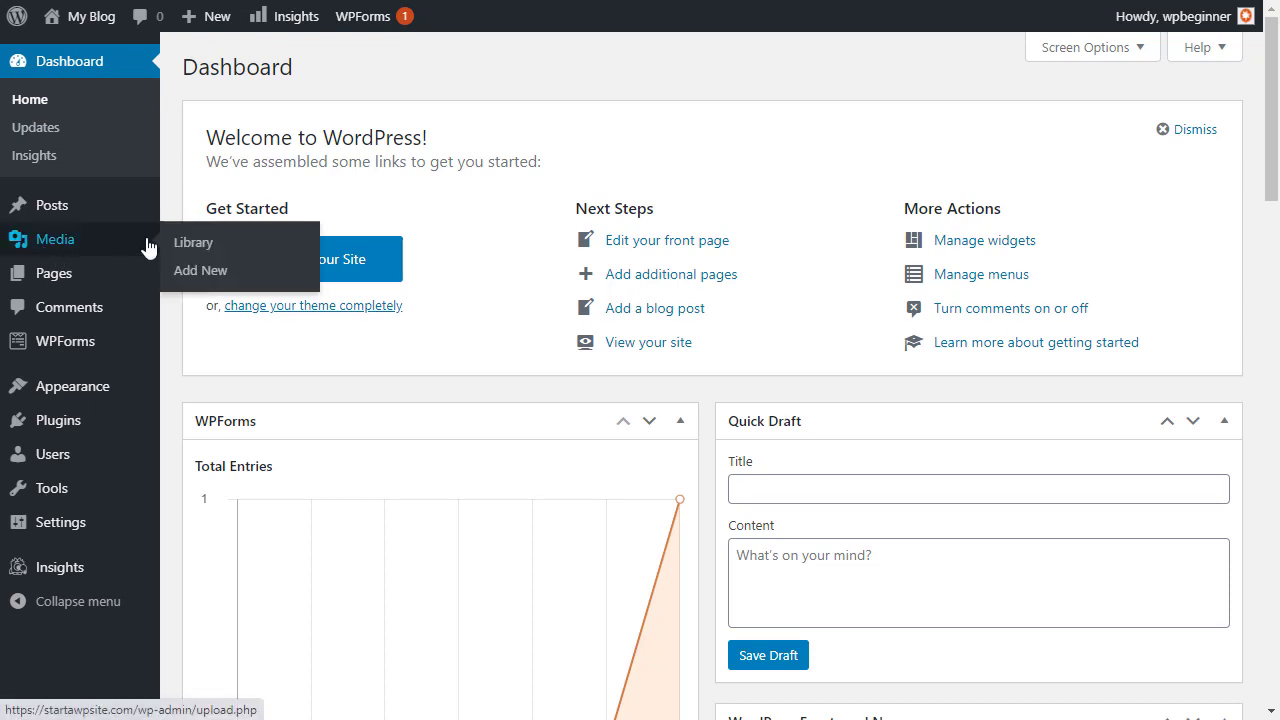
{"action": "left_click", "coordinate": [198, 272]}
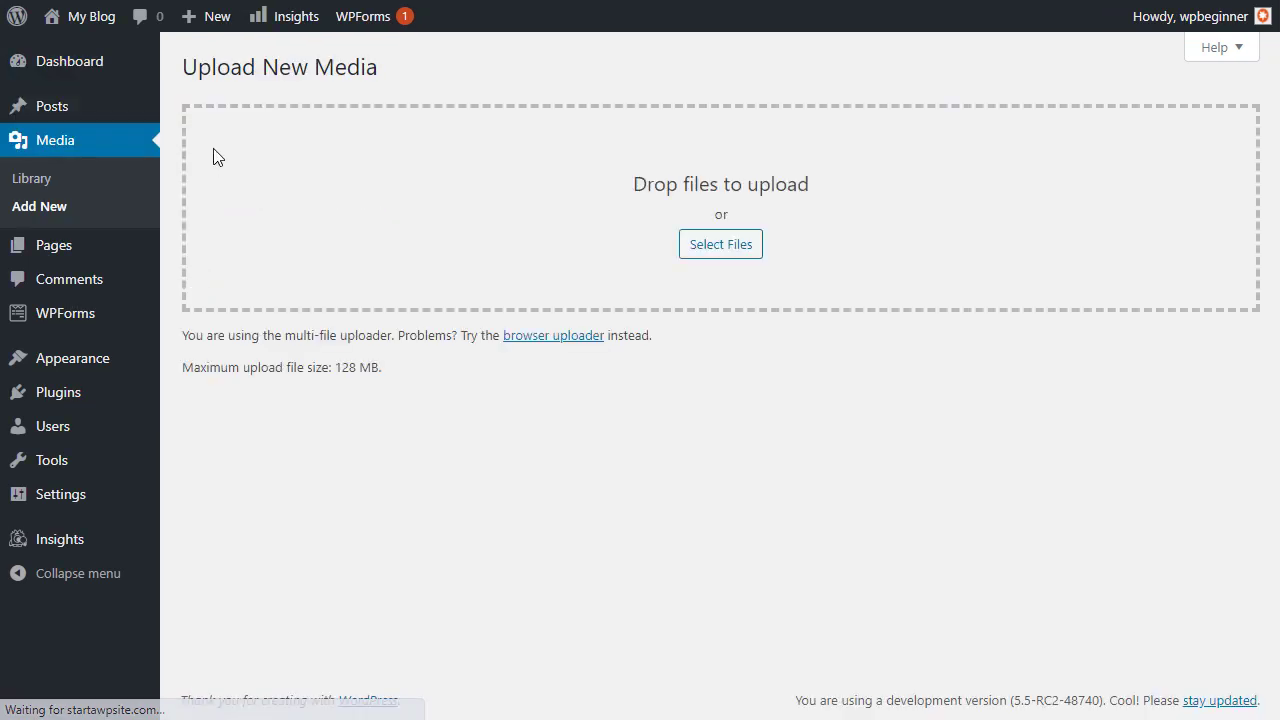
{"action": "left_click", "coordinate": [697, 247]}
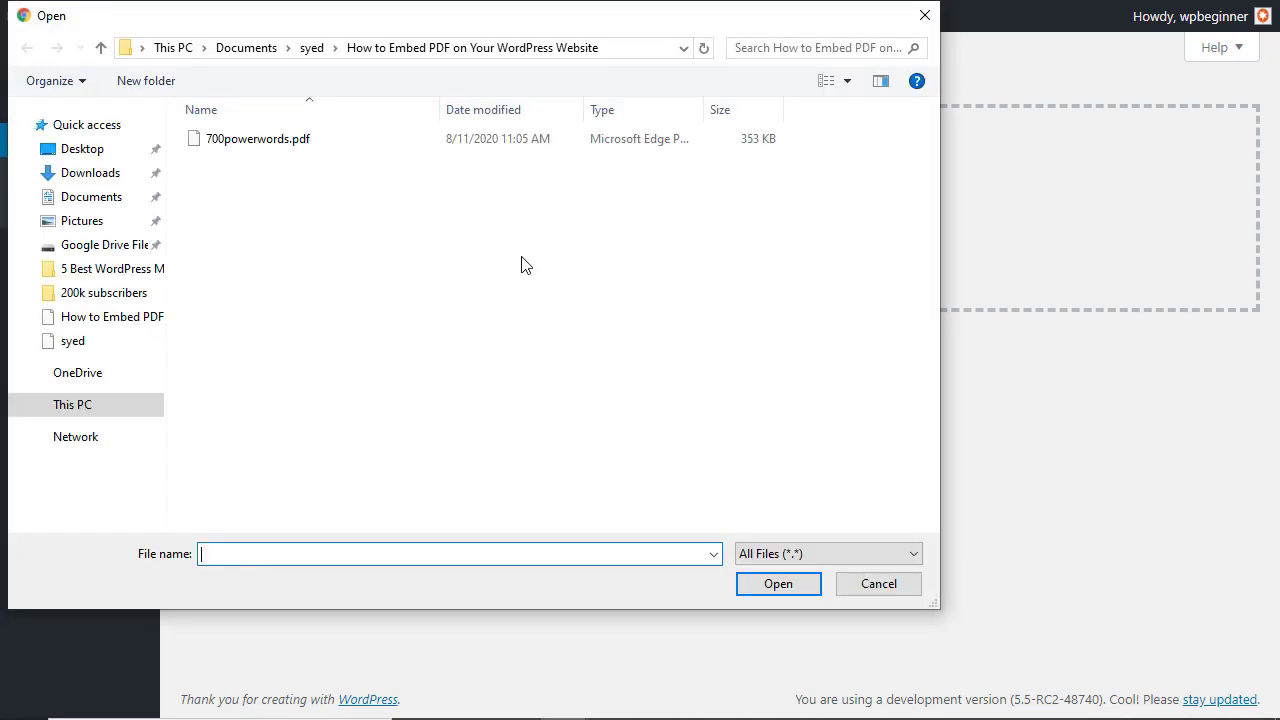
{"action": "left_click", "coordinate": [267, 146]}
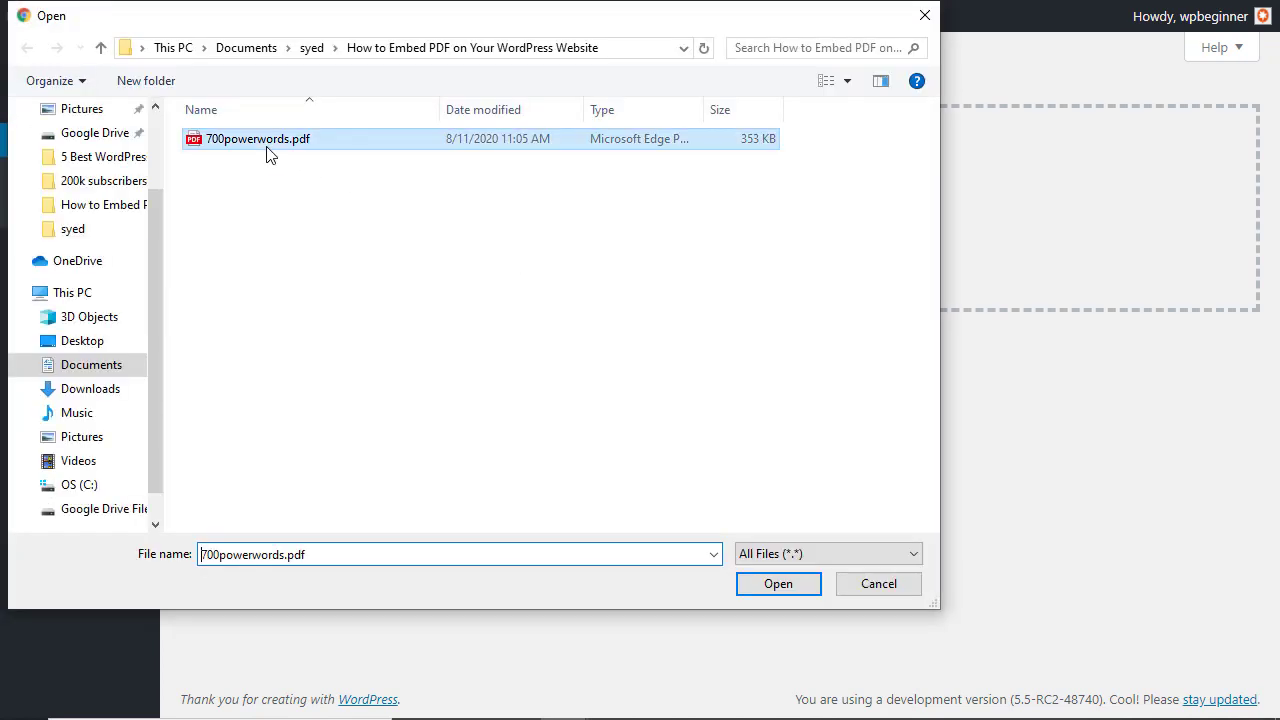
{"action": "left_click", "coordinate": [778, 583]}
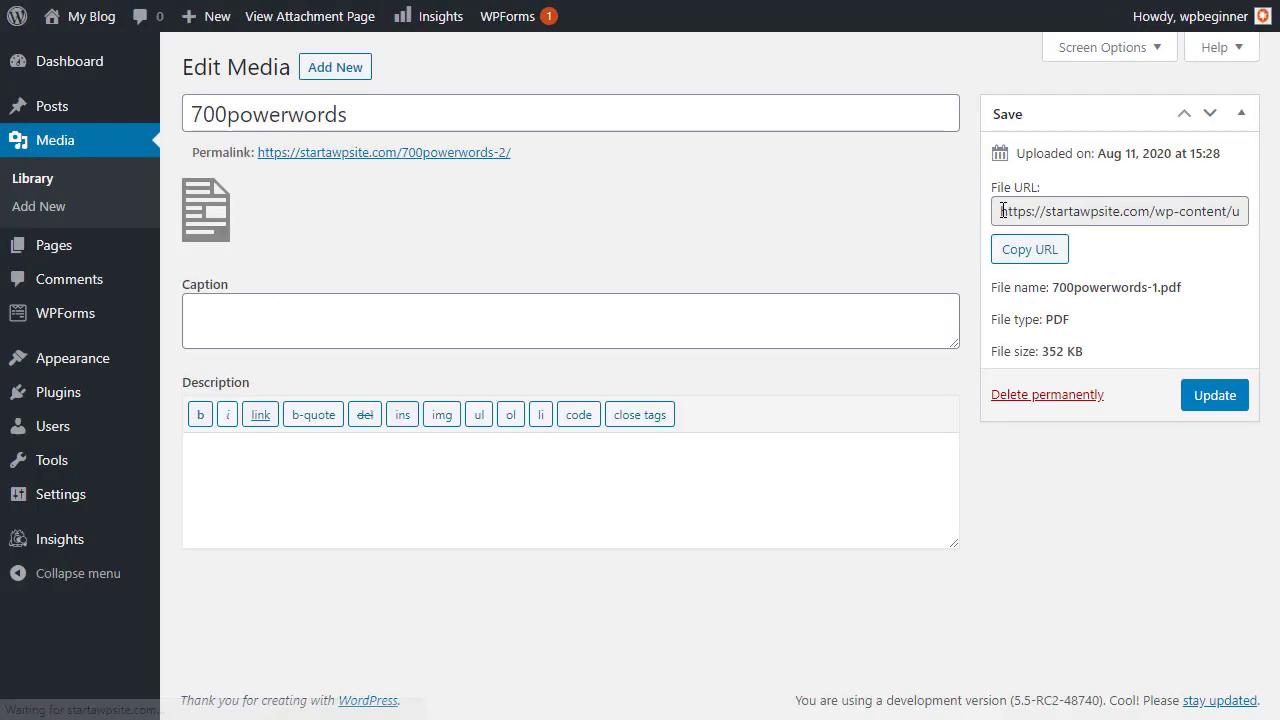
Copy the uploaded PDF's file URL from its Edit Media page
{"action": "left_click_drag", "start_coordinate": [1001, 211], "coordinate": [1262, 212]}
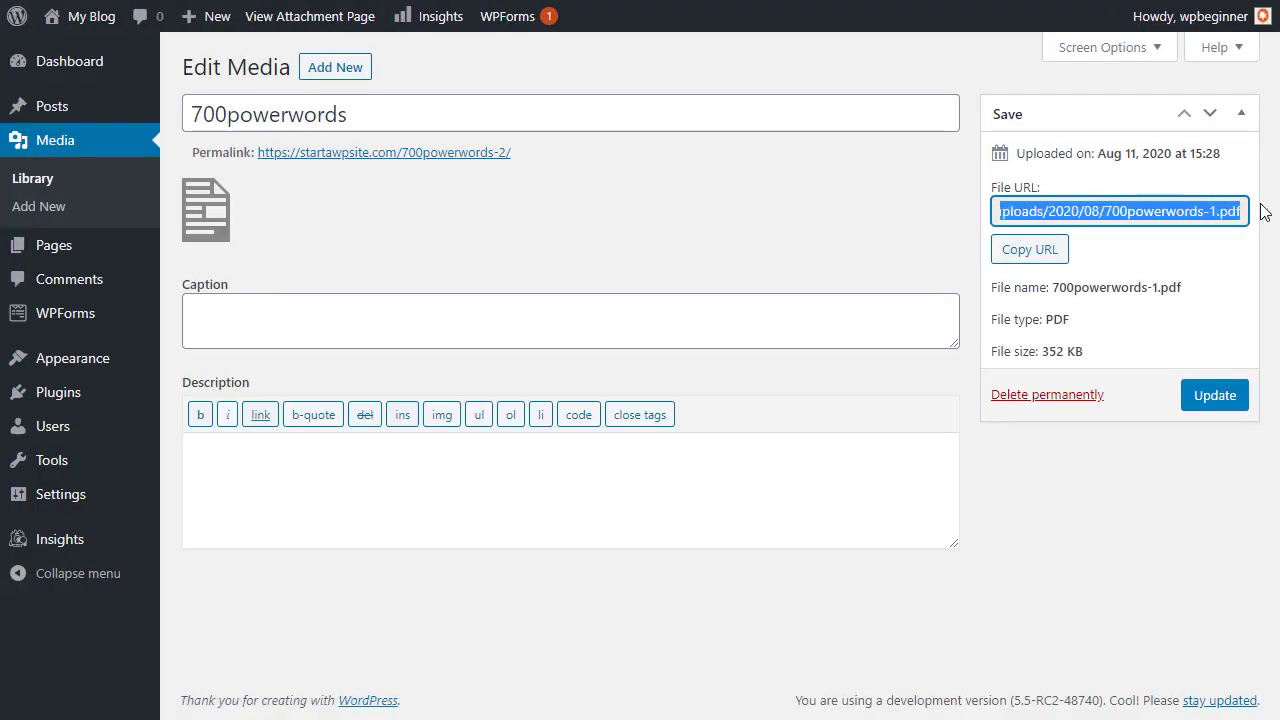
{"action": "right_click", "coordinate": [1163, 211]}
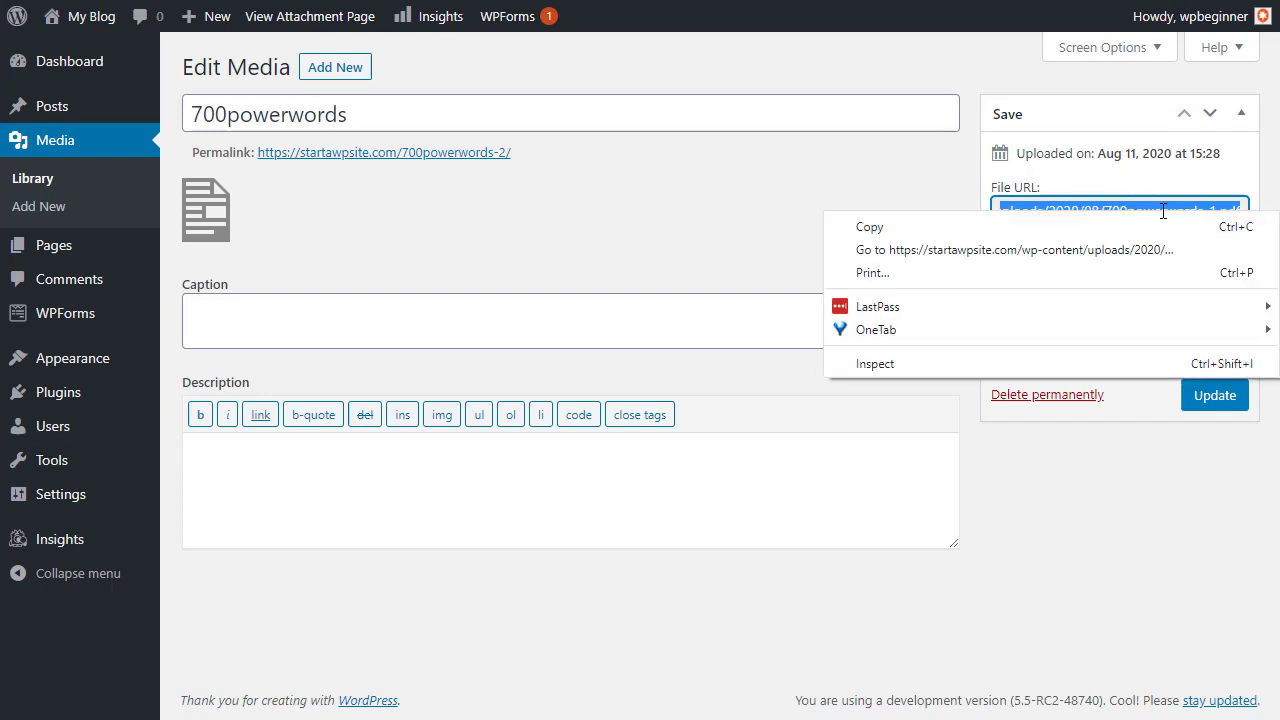
{"action": "left_click", "coordinate": [1046, 228]}
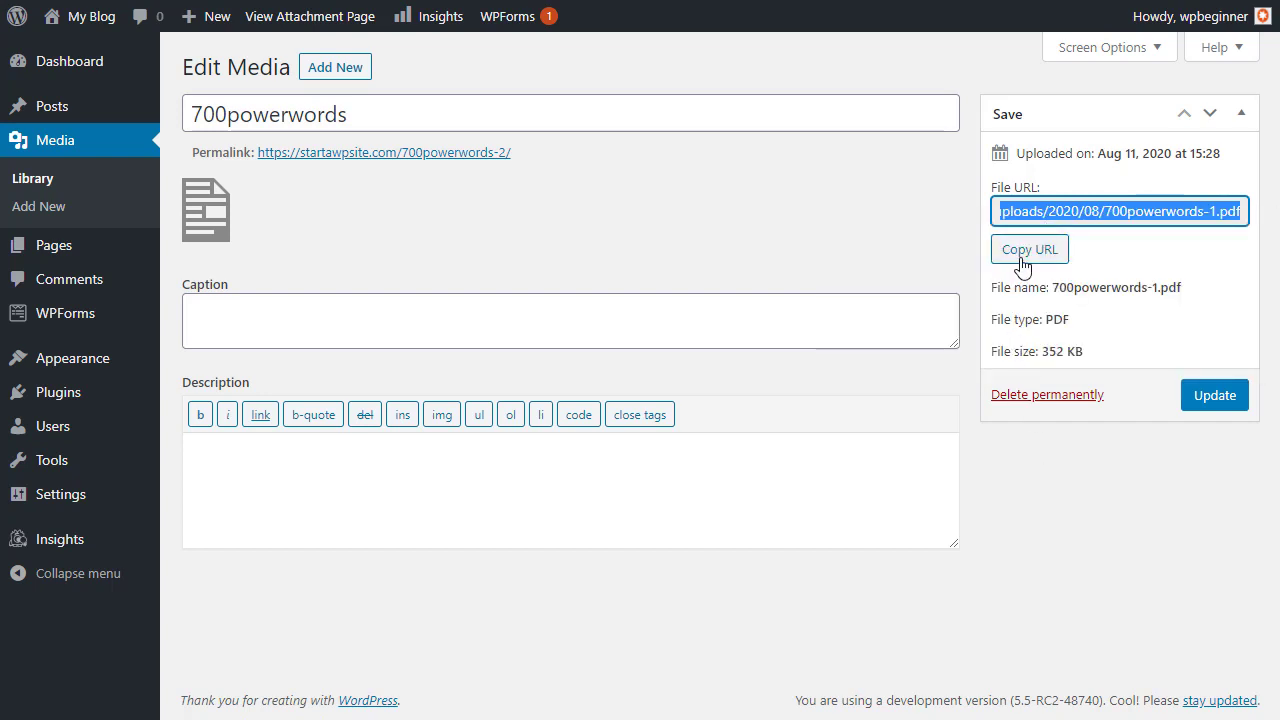
{"action": "left_click", "coordinate": [1022, 258]}
{"action": "mouse_move", "coordinate": [43, 114]}
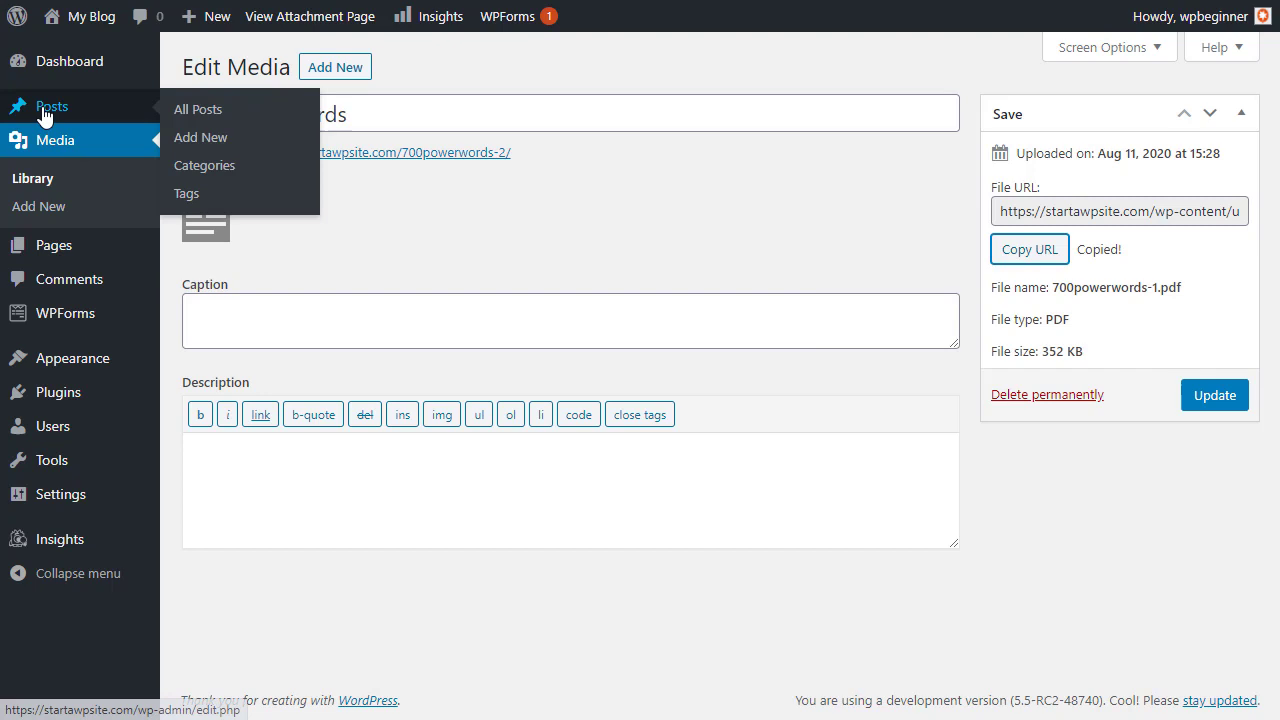
Create a post titled 'Power Words' with 'download the file here' linked to the PDF URL
{"action": "left_click", "coordinate": [200, 142]}
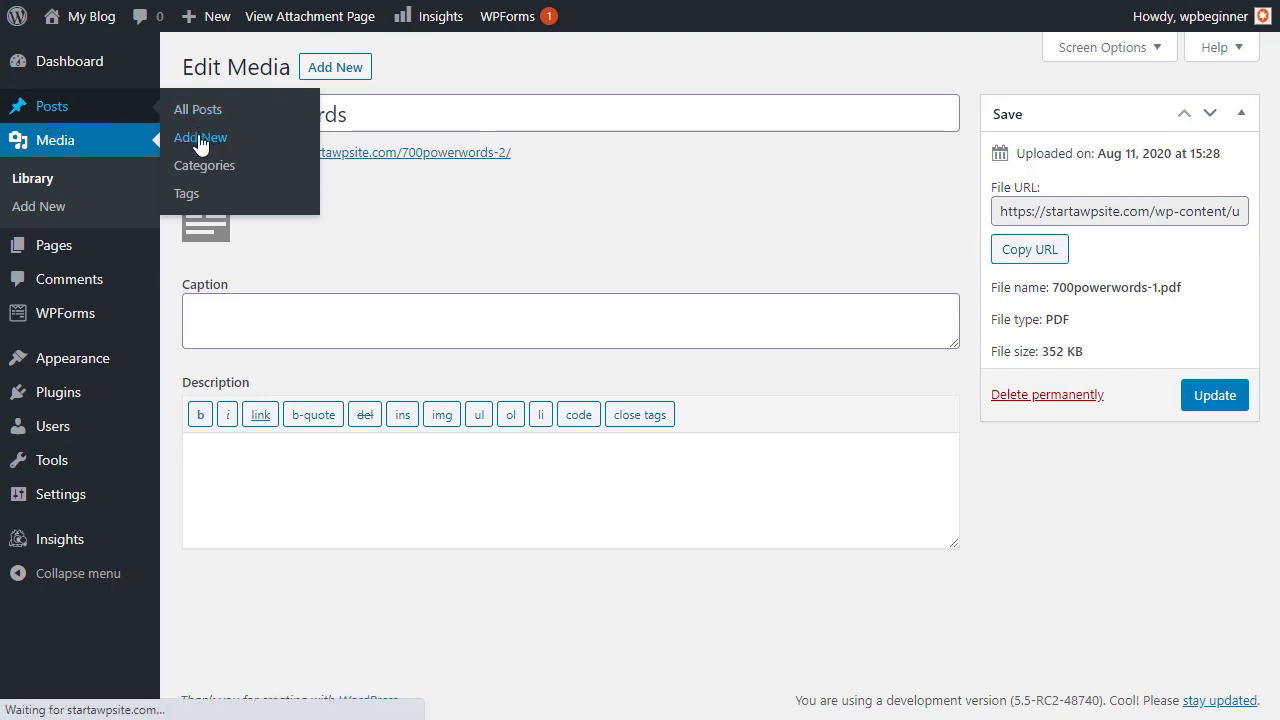
{"action": "type", "text": "Power Wo"}
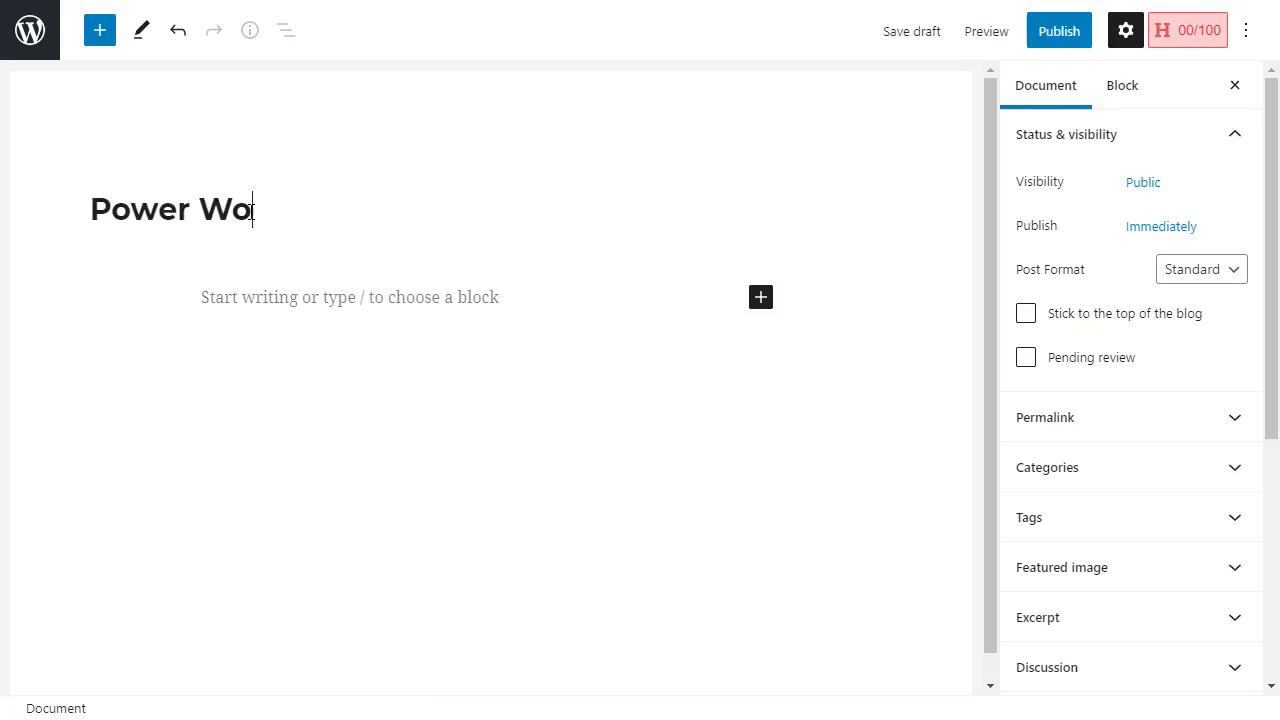
{"action": "type", "text": "rds"}
{"action": "left_click", "coordinate": [344, 298]}
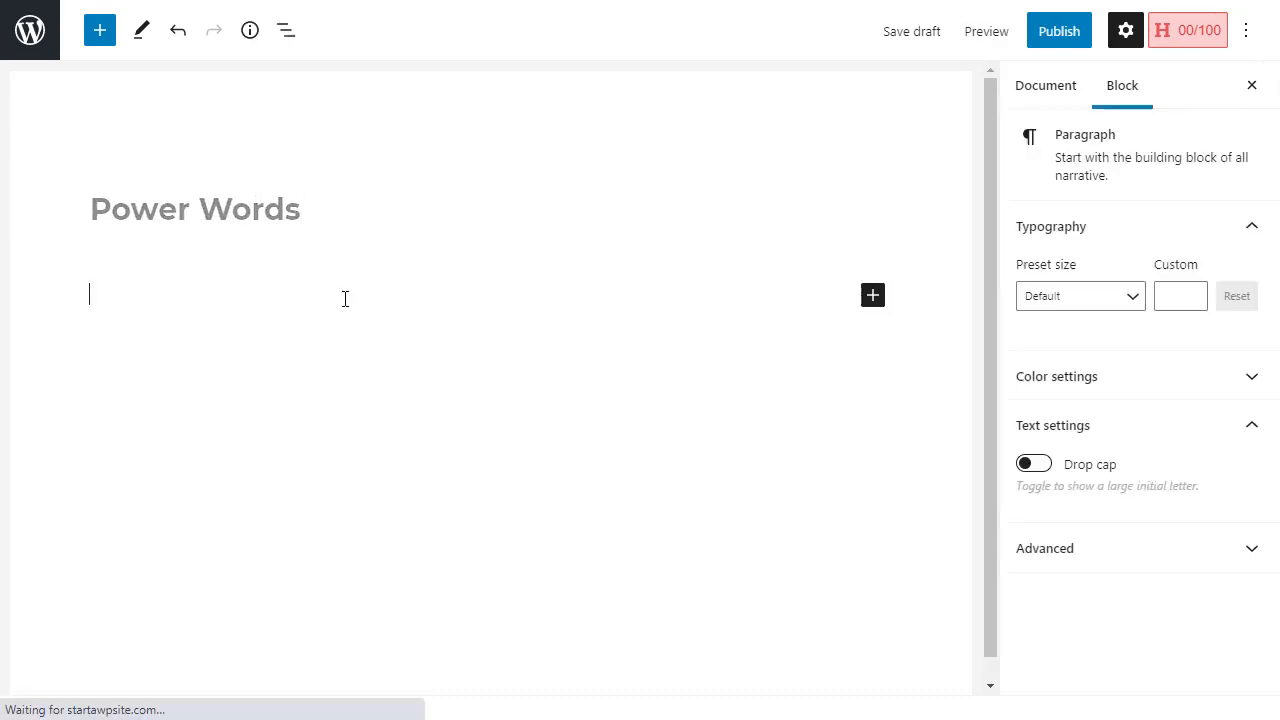
{"action": "type", "text": "download the file here."}
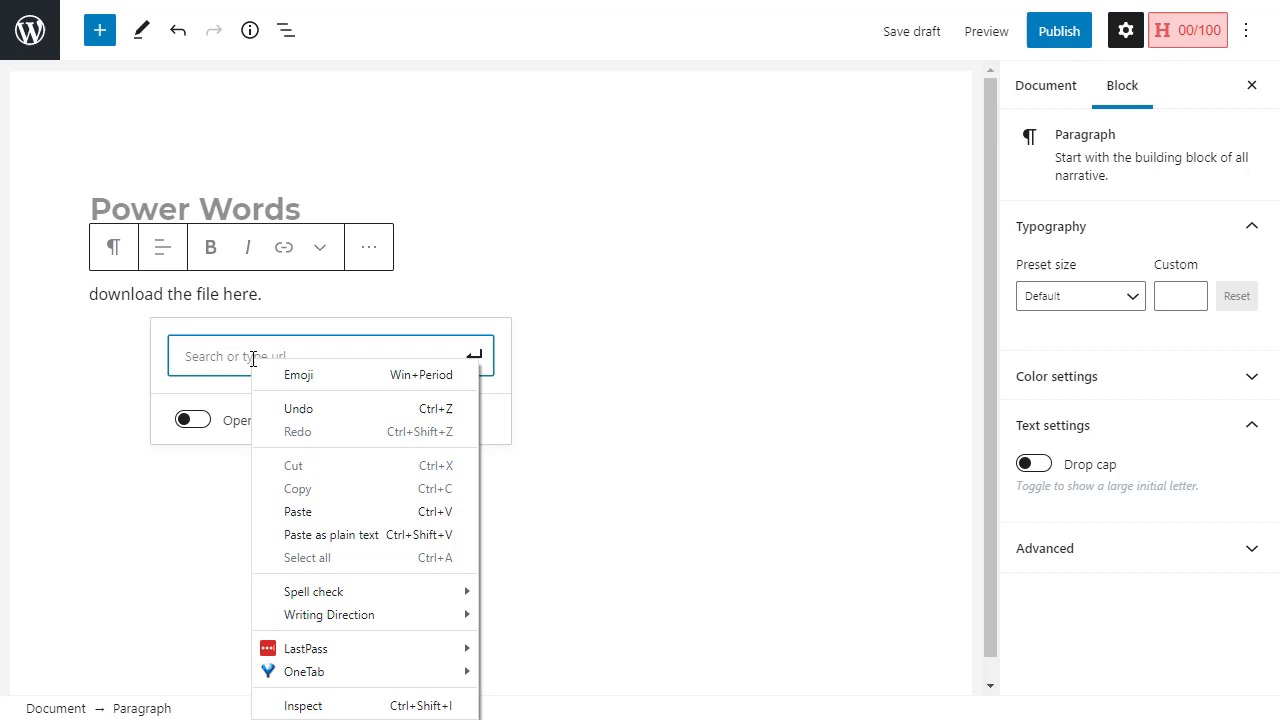
{"action": "left_click", "coordinate": [299, 506]}
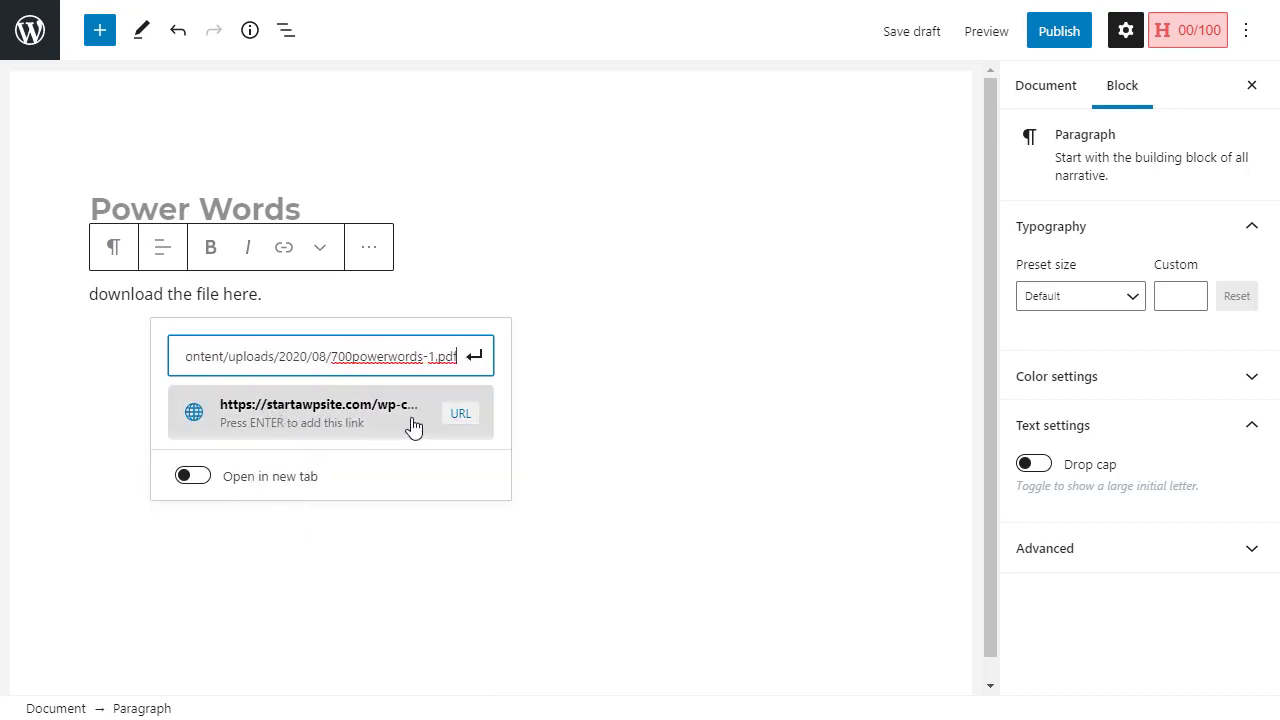
{"action": "left_click", "coordinate": [476, 357]}
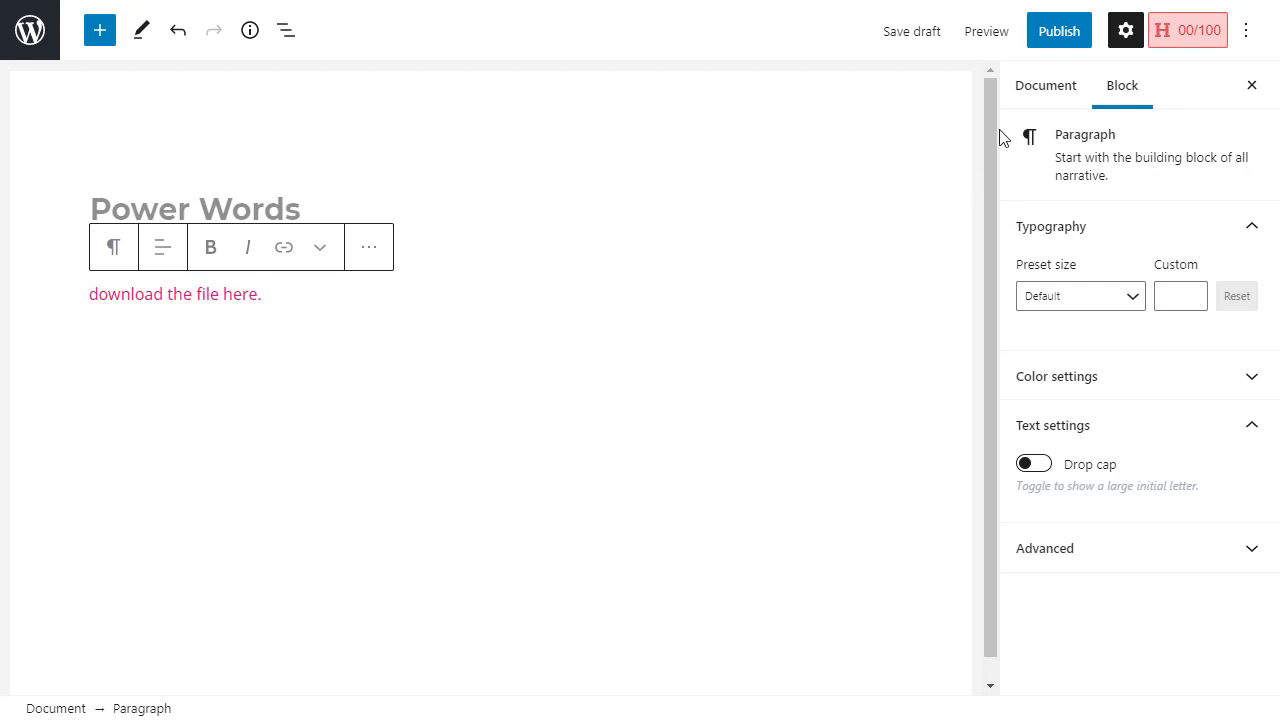
Publish the Power Words post and open the live version
{"action": "left_click", "coordinate": [1047, 45]}
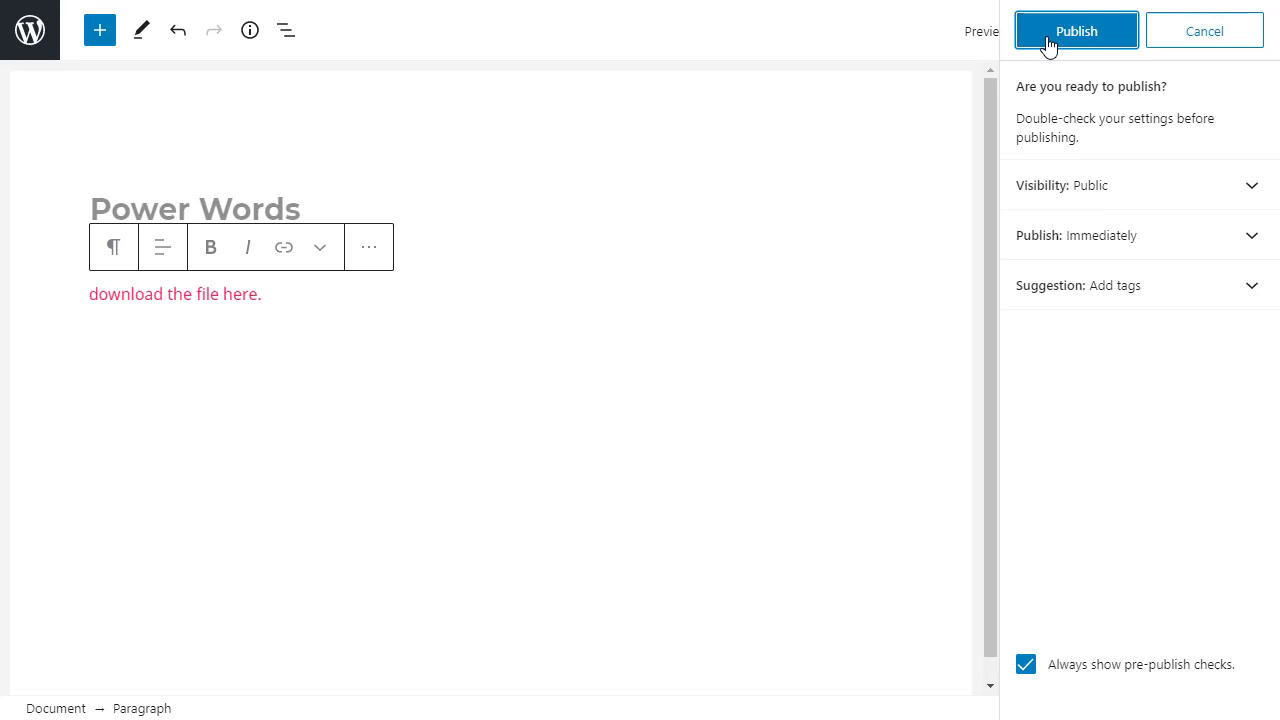
{"action": "left_click", "coordinate": [1047, 45]}
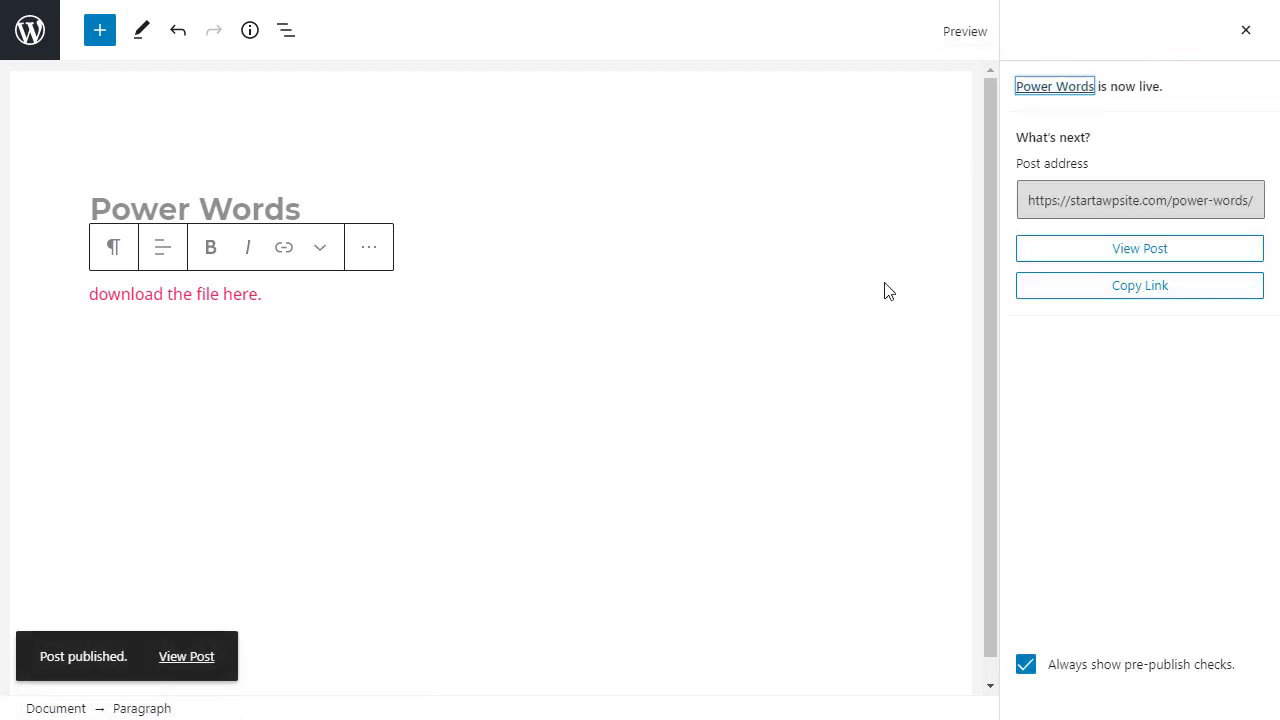
{"action": "left_click", "coordinate": [1081, 257]}
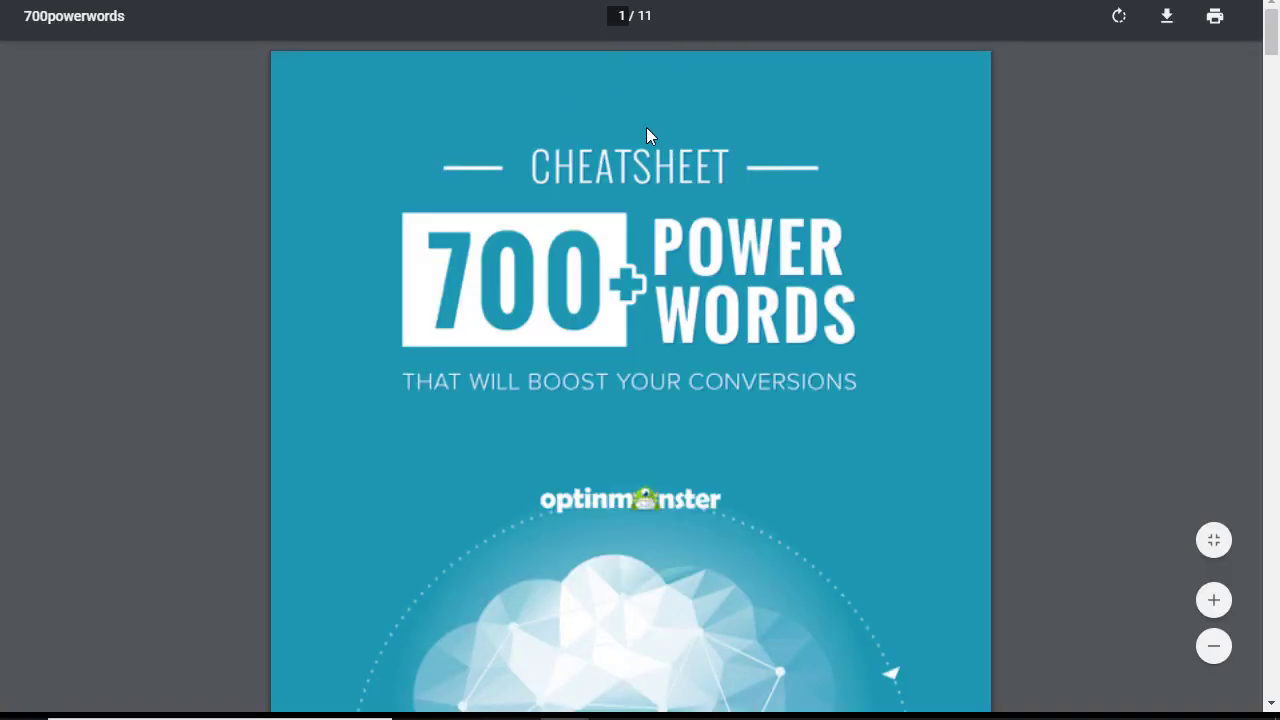
Scroll the 700powerwords PDF from the Greed Words page to the Curiosity Words list, briefly zooming in
{"action": "key", "text": "F11"}
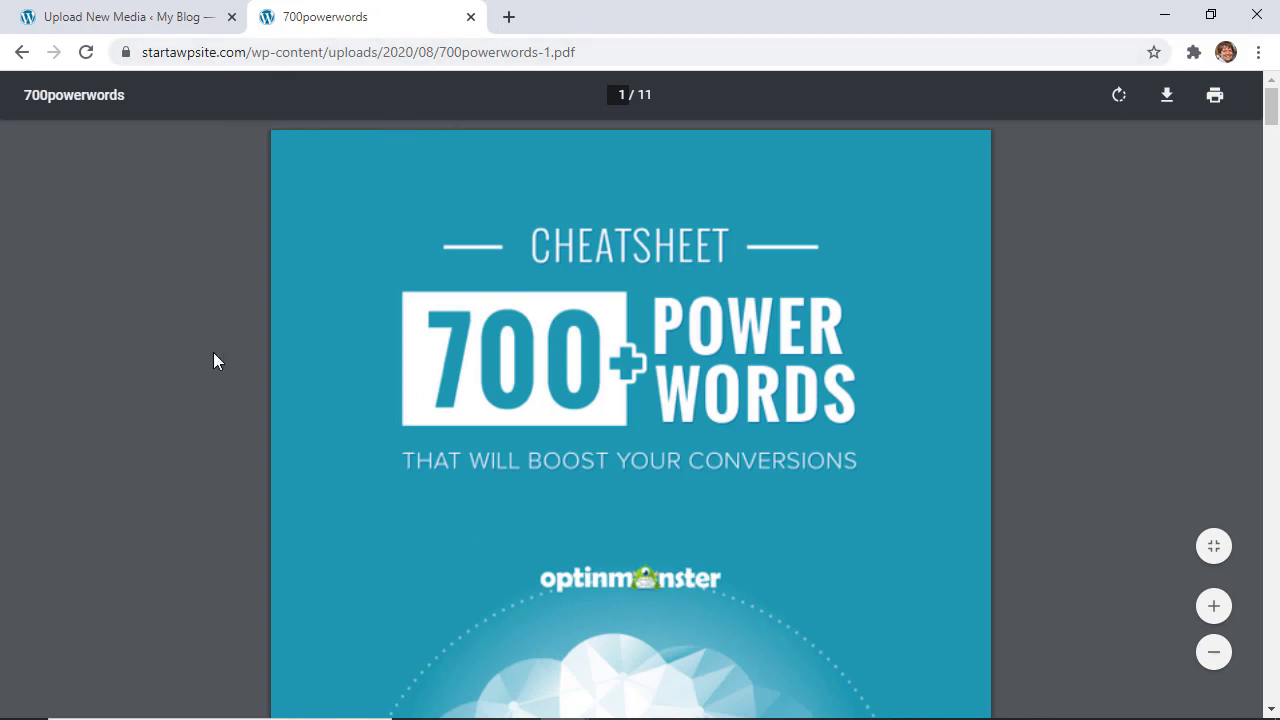
{"action": "scroll", "coordinate": [213, 353], "scroll_direction": "down", "scroll_amount": 2}
{"action": "left_click", "coordinate": [1214, 606]}
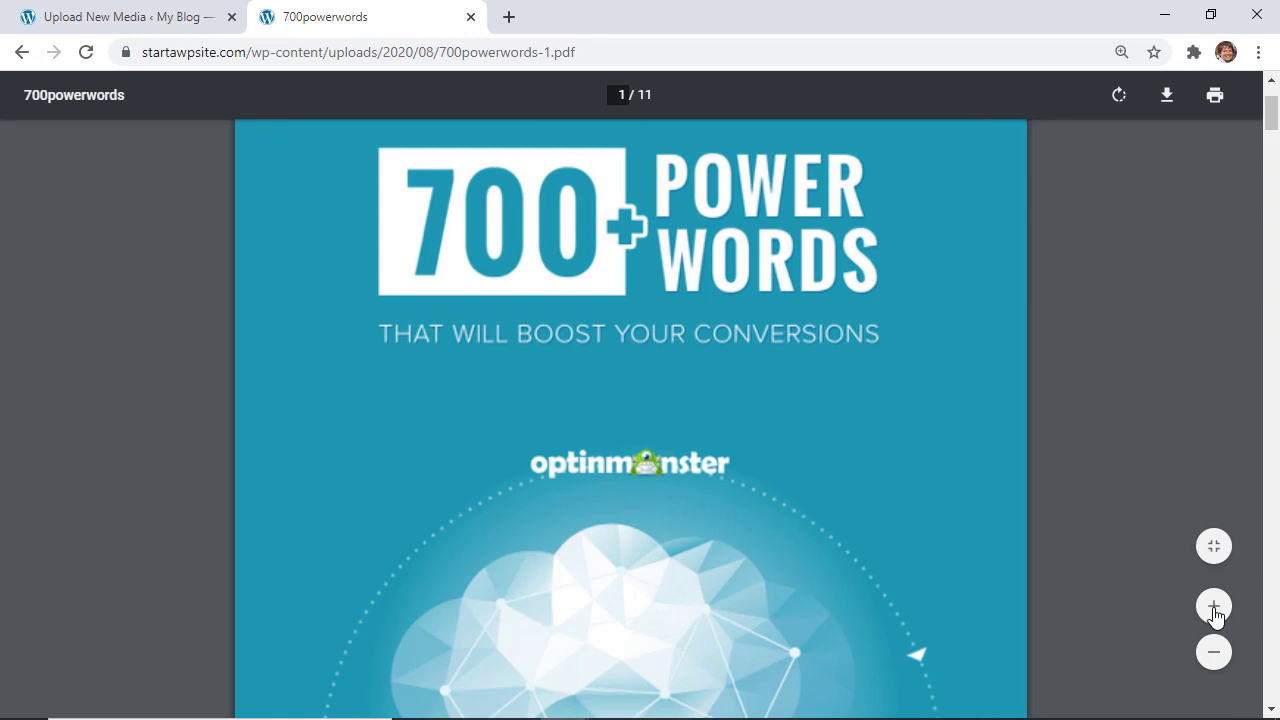
{"action": "left_click", "coordinate": [1214, 606]}
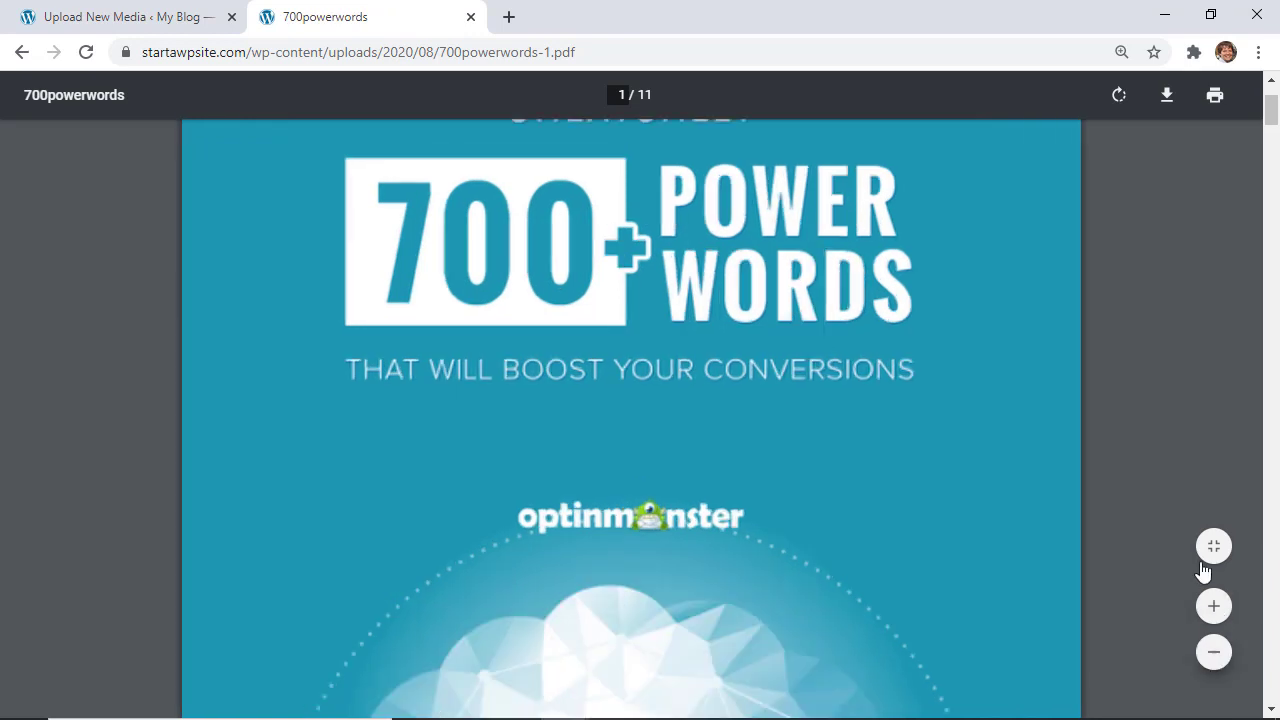
{"action": "key", "text": "ctrl+0"}
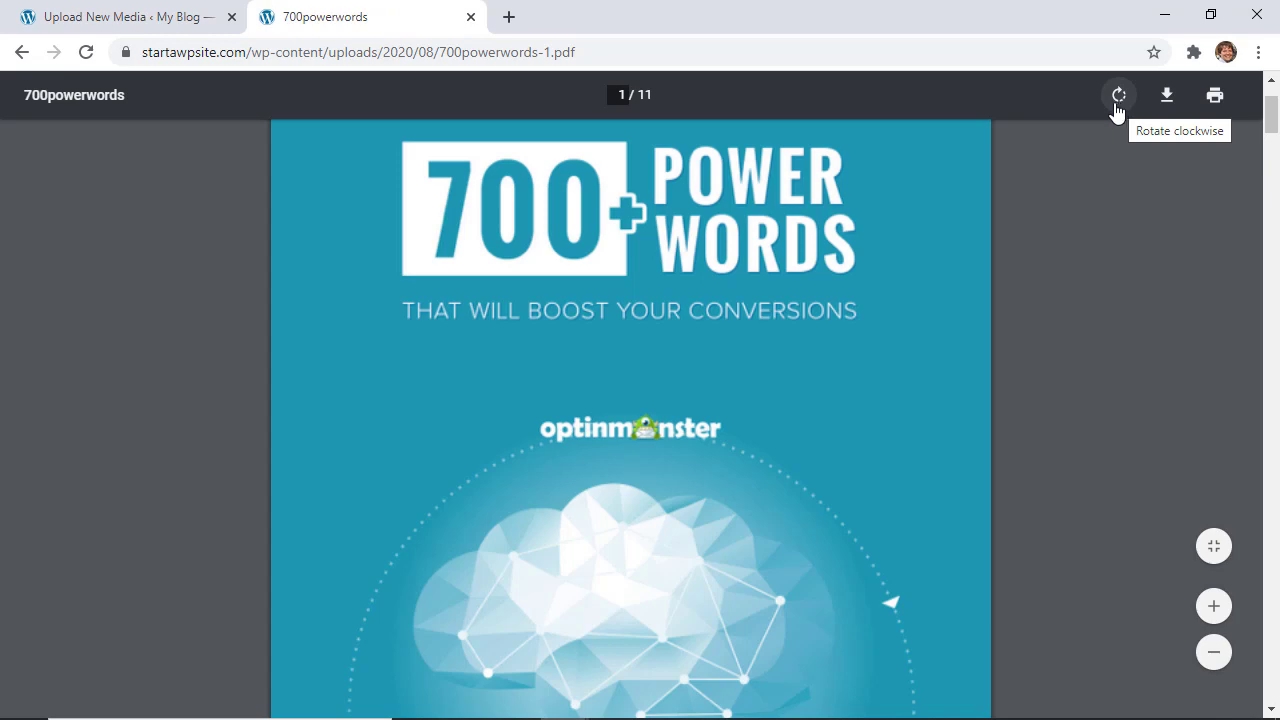
{"action": "scroll", "coordinate": [1066, 368], "scroll_direction": "down", "scroll_amount": 9}
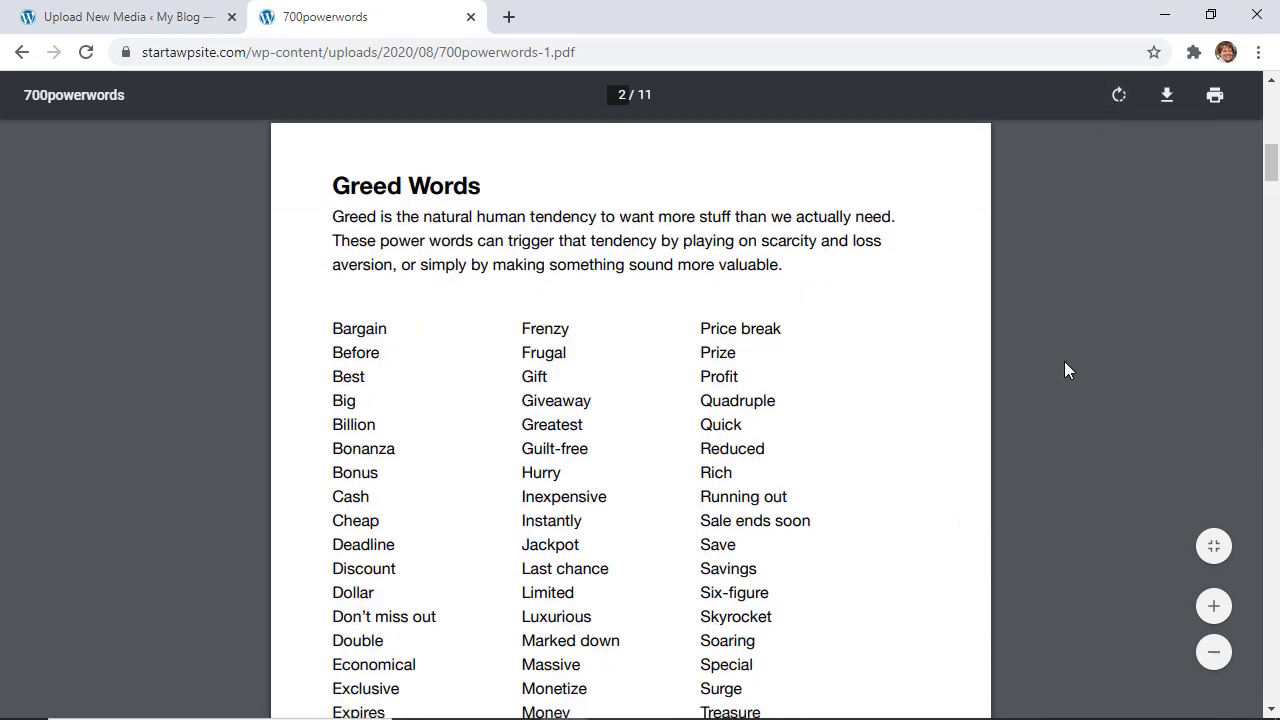
{"action": "scroll", "coordinate": [1065, 364], "scroll_direction": "down", "scroll_amount": 12}
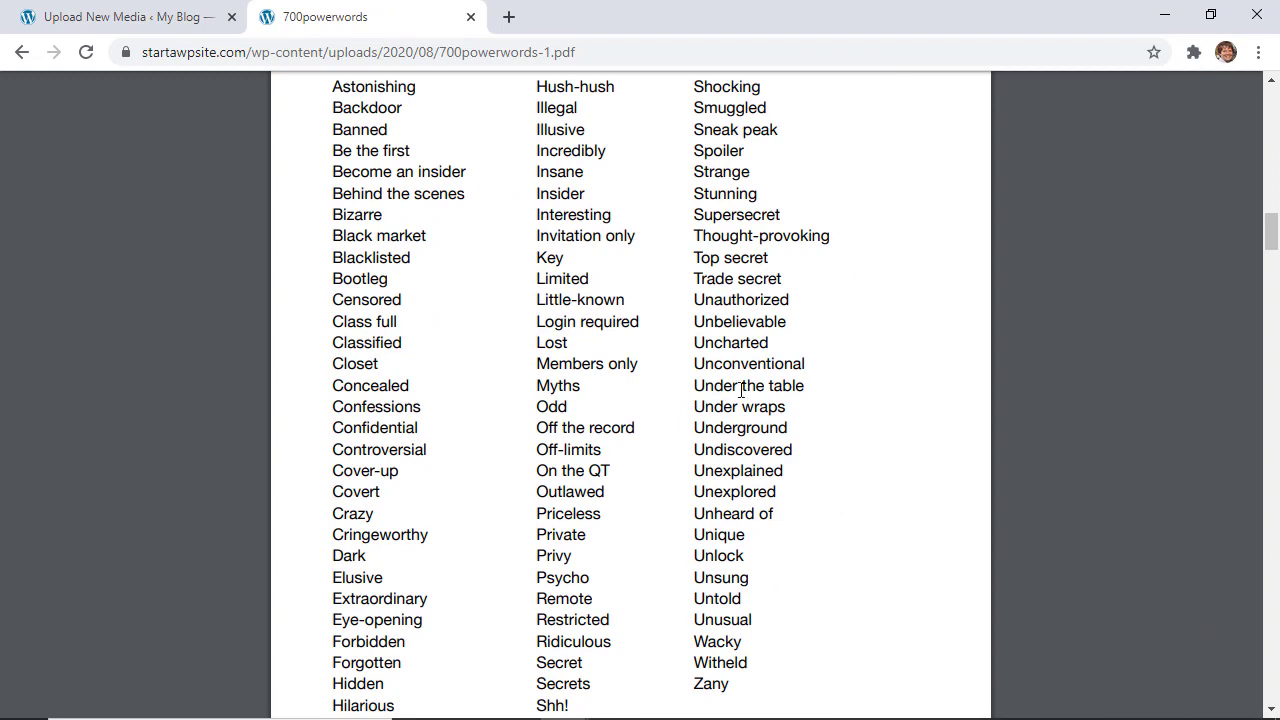
Browse MonsterInsights' advanced settings, Search Console and Overview reports from the WordPress tab
{"action": "left_click", "coordinate": [86, 14]}
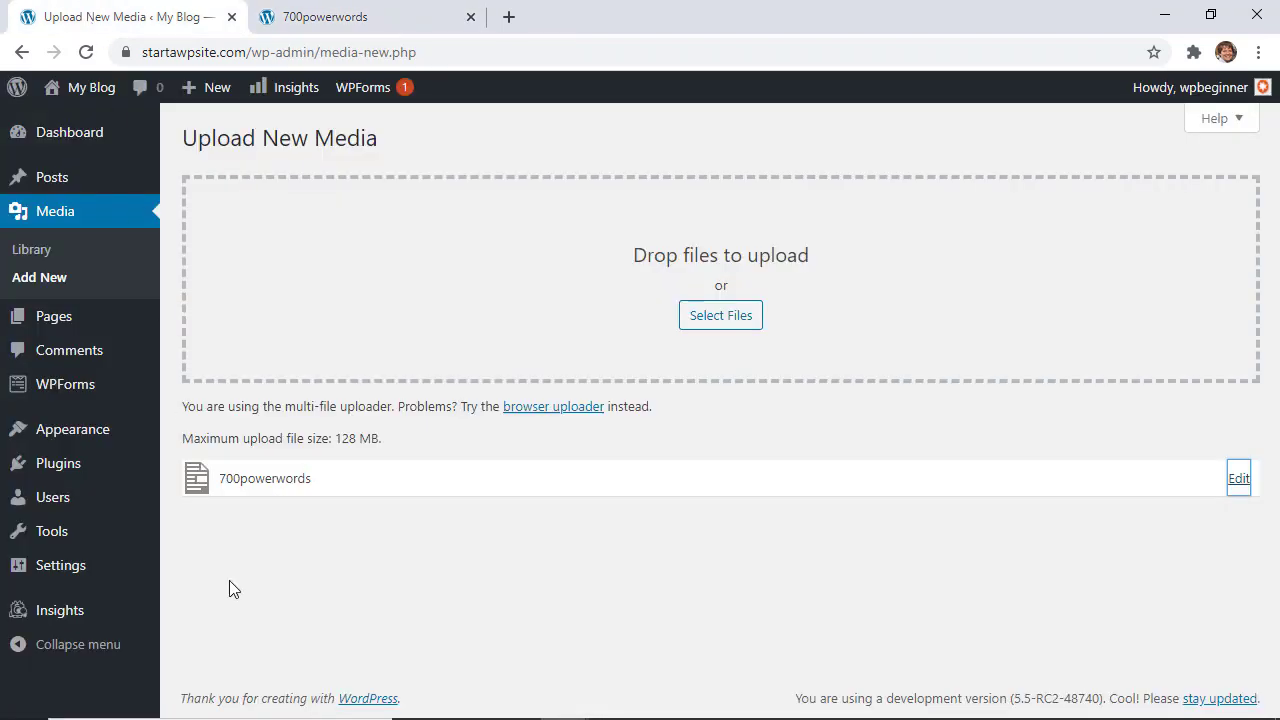
{"action": "left_click", "coordinate": [78, 617]}
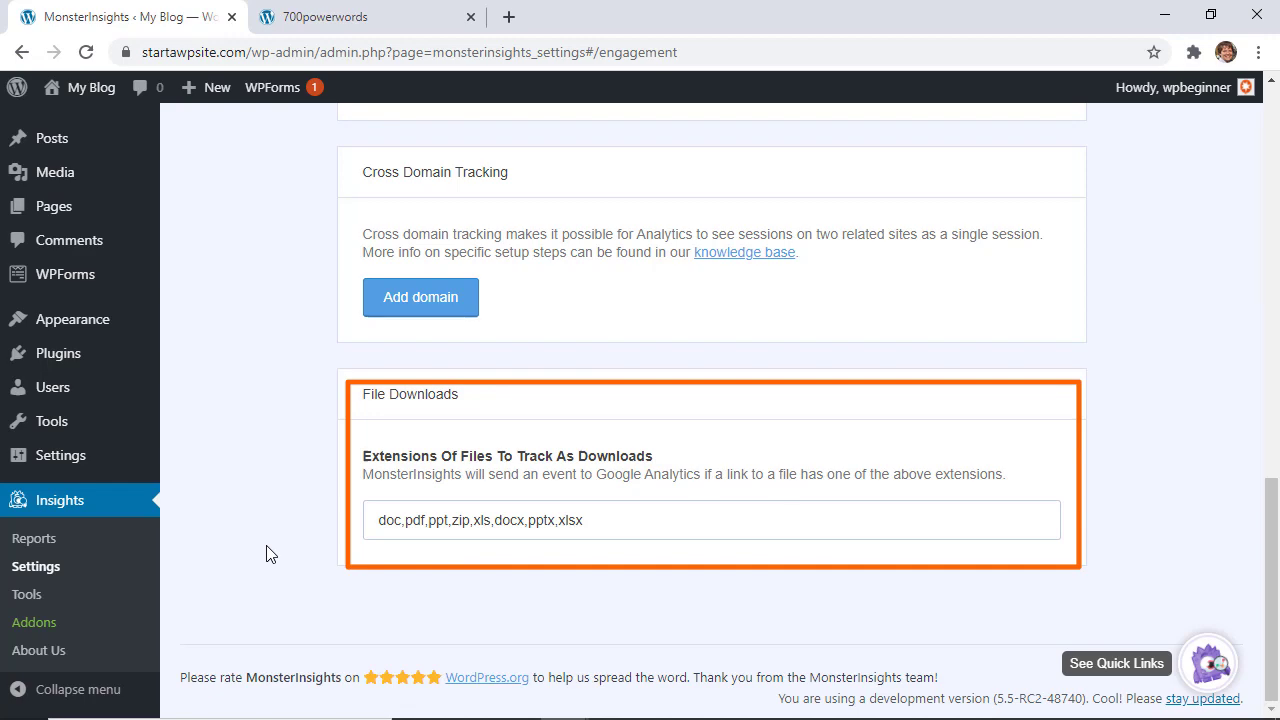
{"action": "scroll", "coordinate": [266, 553], "scroll_direction": "up", "scroll_amount": 15}
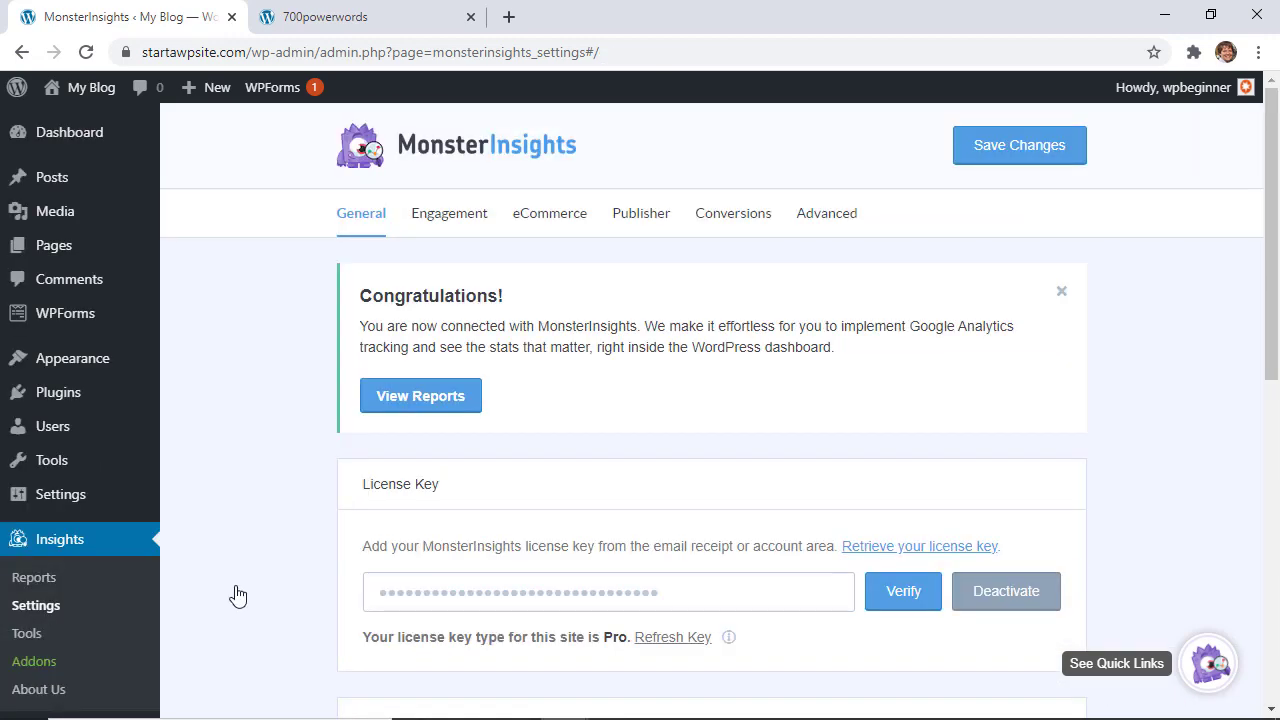
{"action": "scroll", "coordinate": [238, 596], "scroll_direction": "down", "scroll_amount": 7}
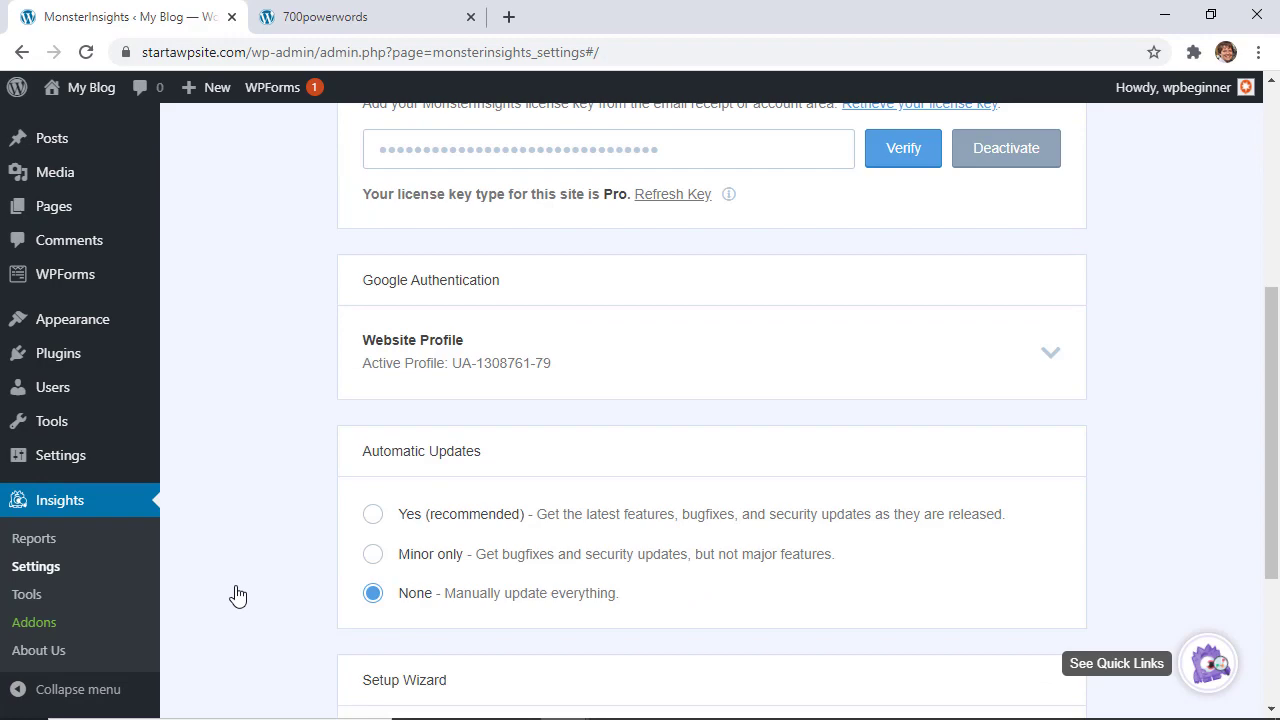
{"action": "scroll", "coordinate": [238, 596], "scroll_direction": "up", "scroll_amount": 9}
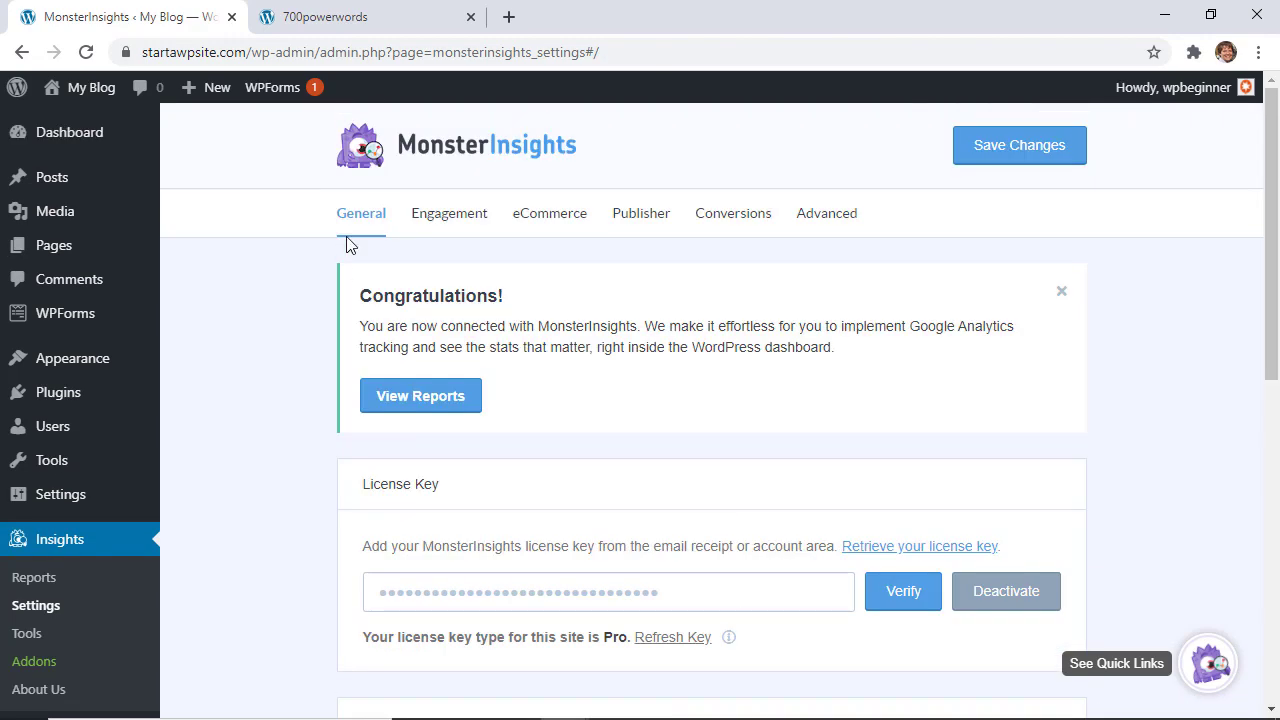
{"action": "left_click", "coordinate": [828, 215]}
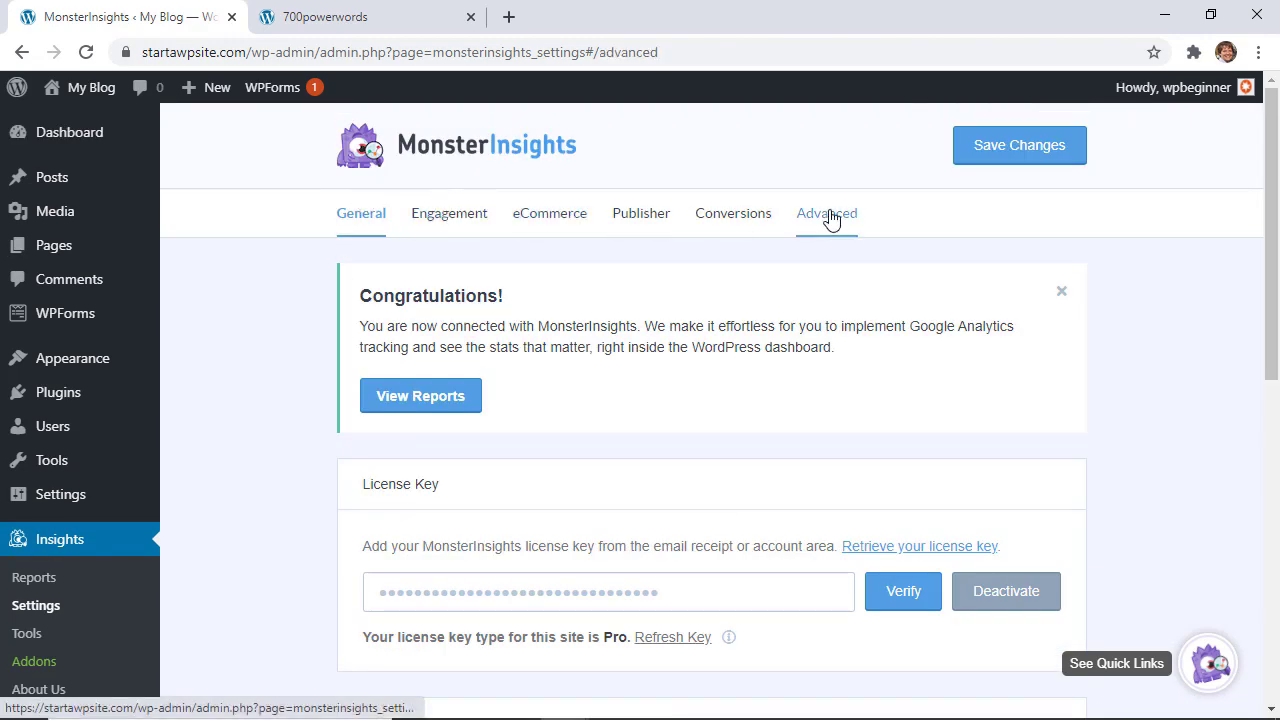
{"action": "scroll", "coordinate": [274, 380], "scroll_direction": "down", "scroll_amount": 15}
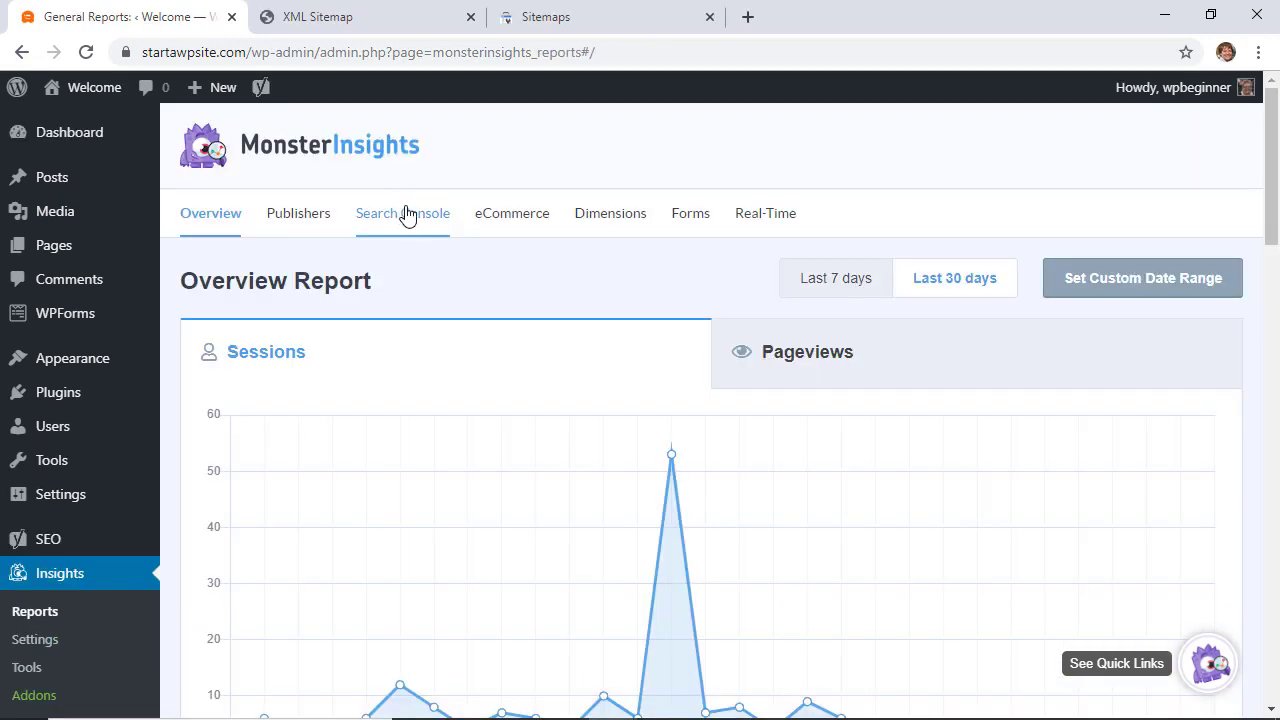
{"action": "left_click", "coordinate": [403, 215]}
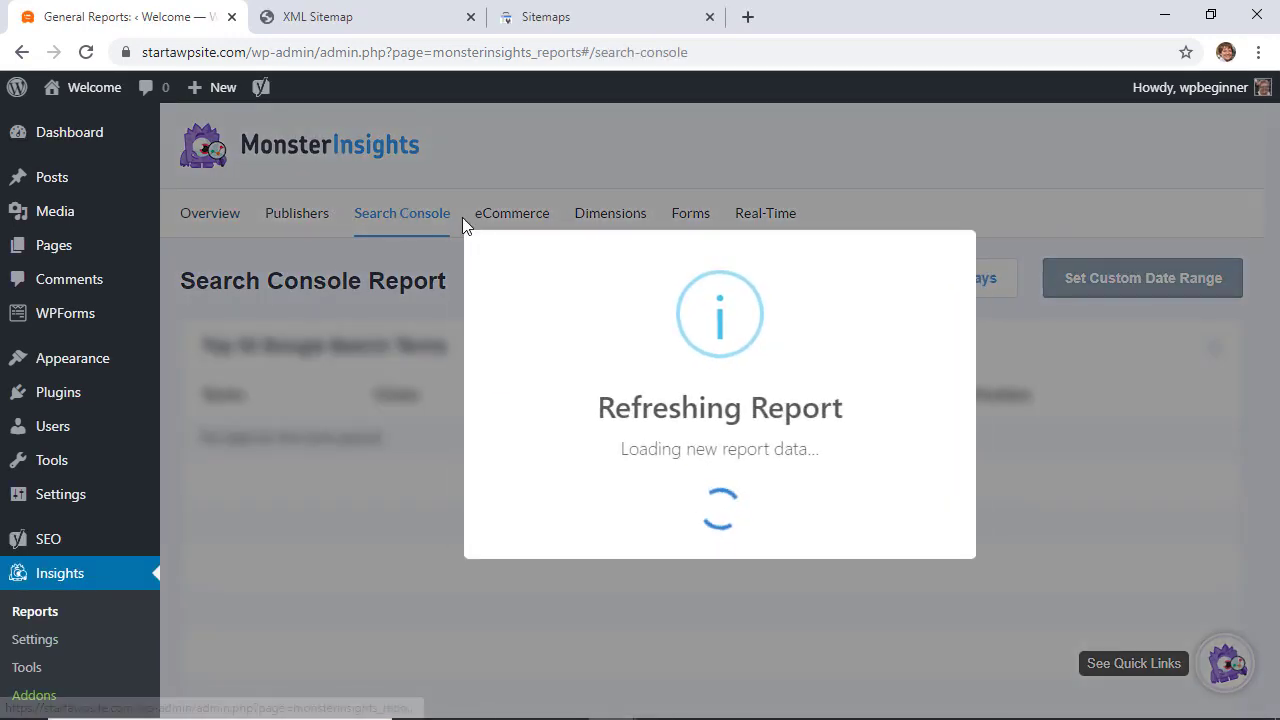
{"action": "scroll", "coordinate": [437, 317], "scroll_direction": "down", "scroll_amount": 2}
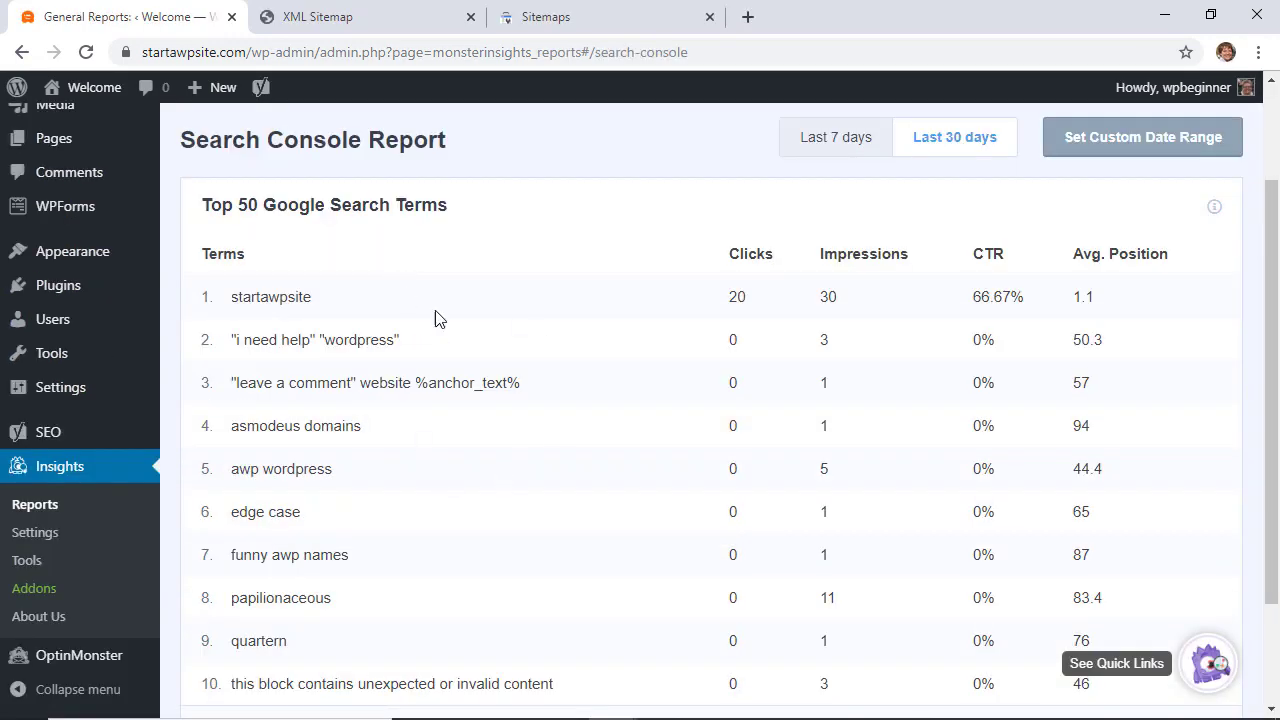
{"action": "scroll", "coordinate": [472, 433], "scroll_direction": "down", "scroll_amount": 1}
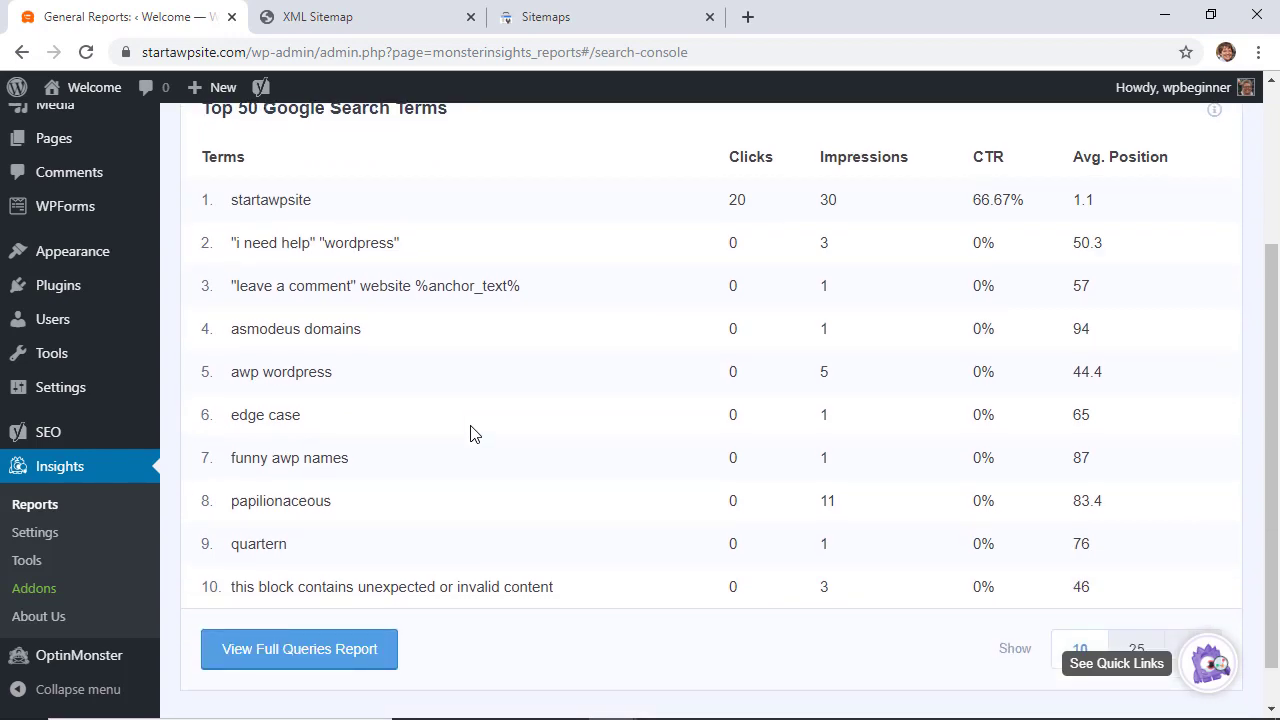
{"action": "scroll", "coordinate": [474, 433], "scroll_direction": "up", "scroll_amount": 3}
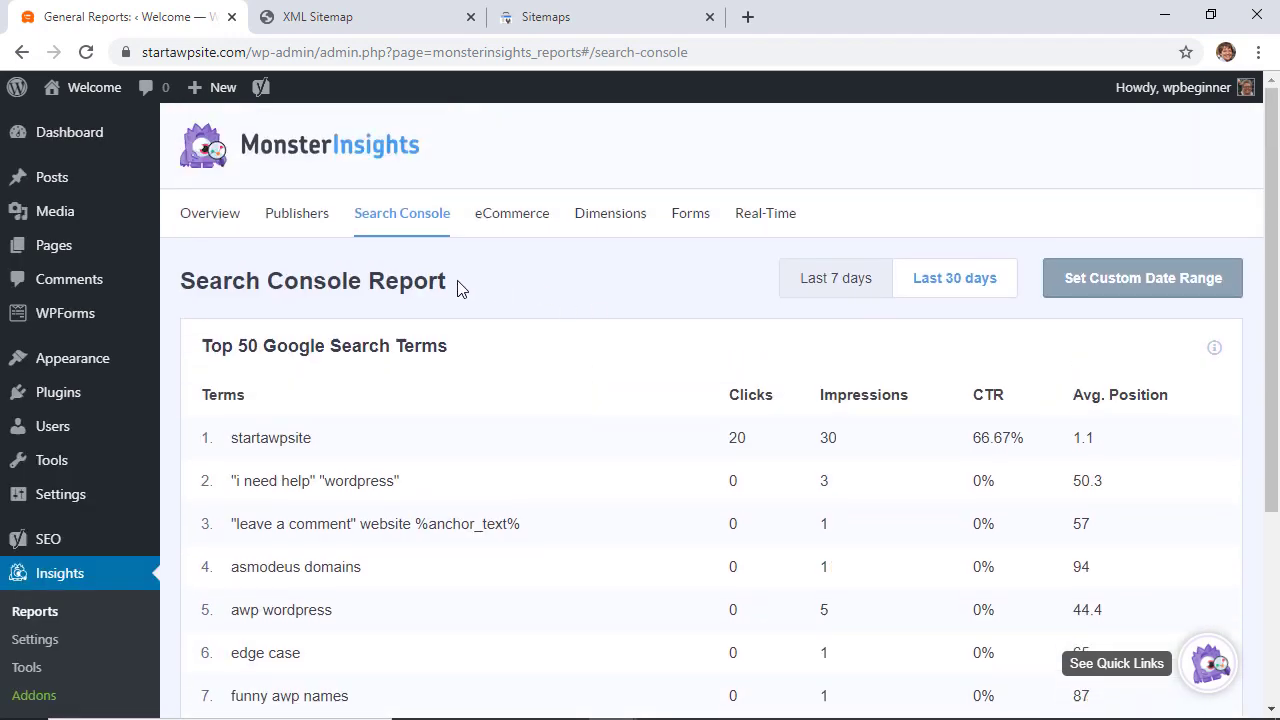
{"action": "left_click", "coordinate": [213, 216]}
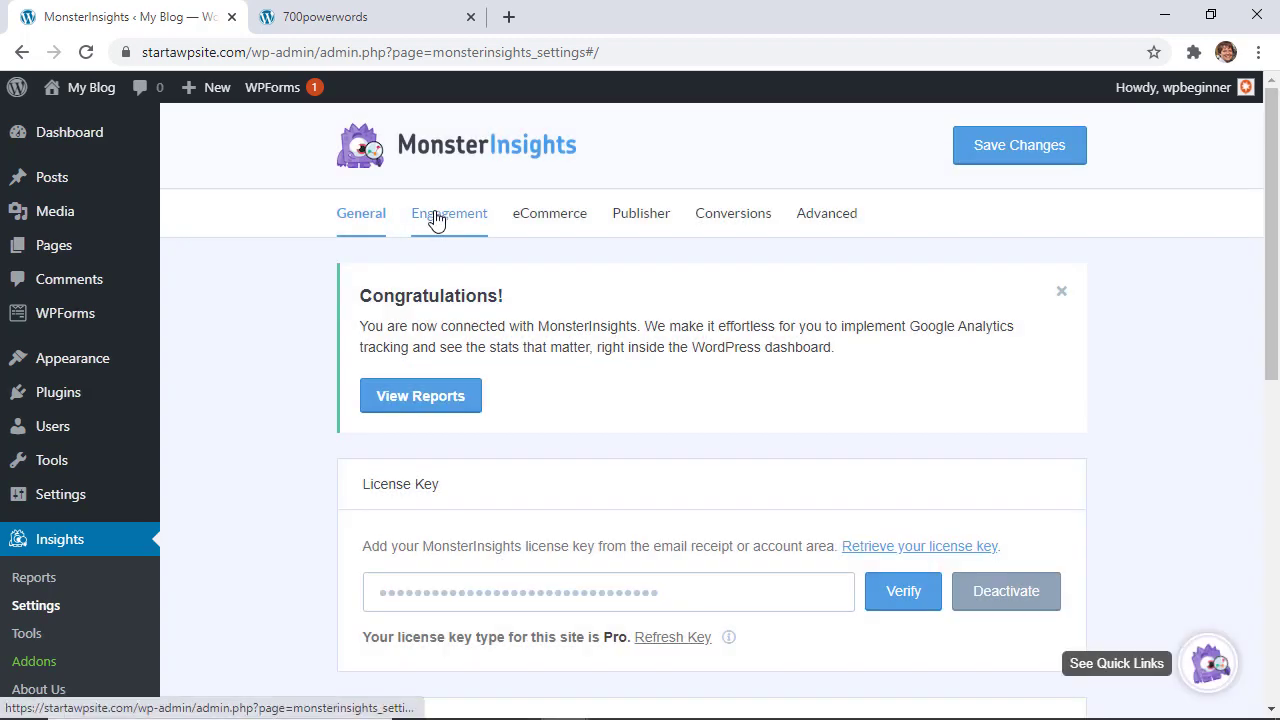
Open MonsterInsights Engagement settings to confirm pdf is among tracked File Downloads extensions
{"action": "left_click", "coordinate": [435, 218]}
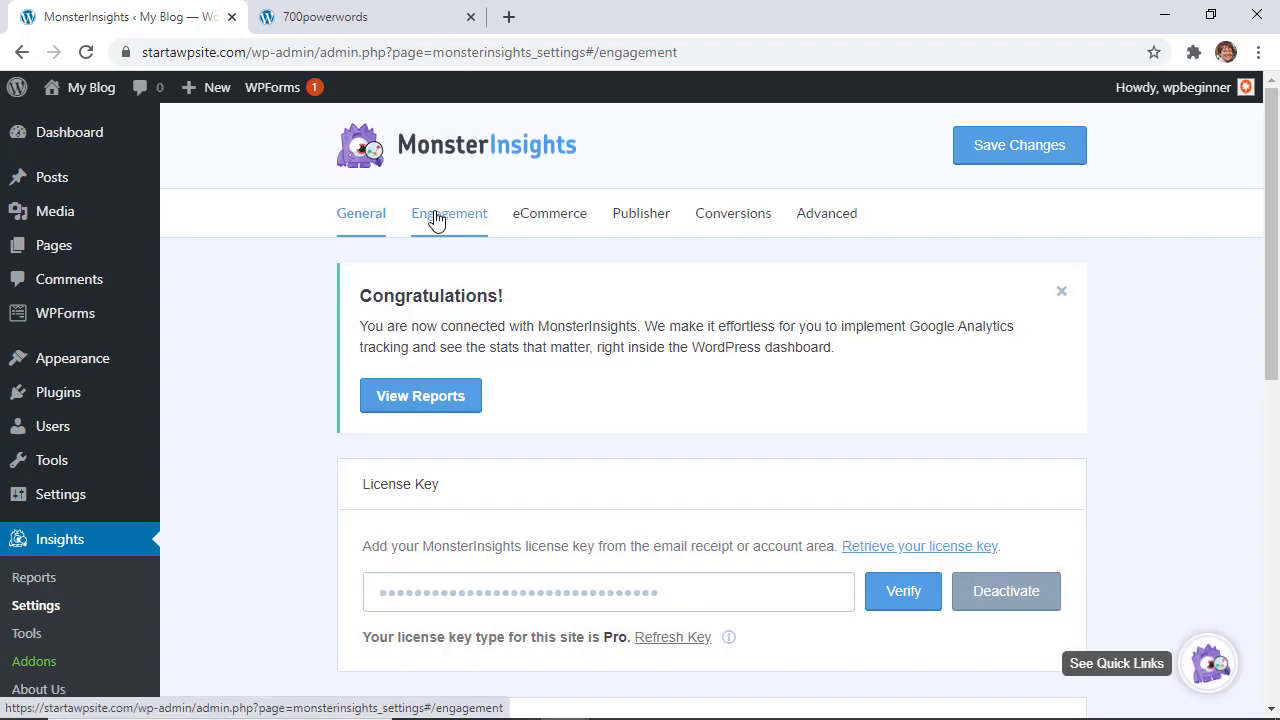
{"action": "scroll", "coordinate": [300, 316], "scroll_direction": "down", "scroll_amount": 10}
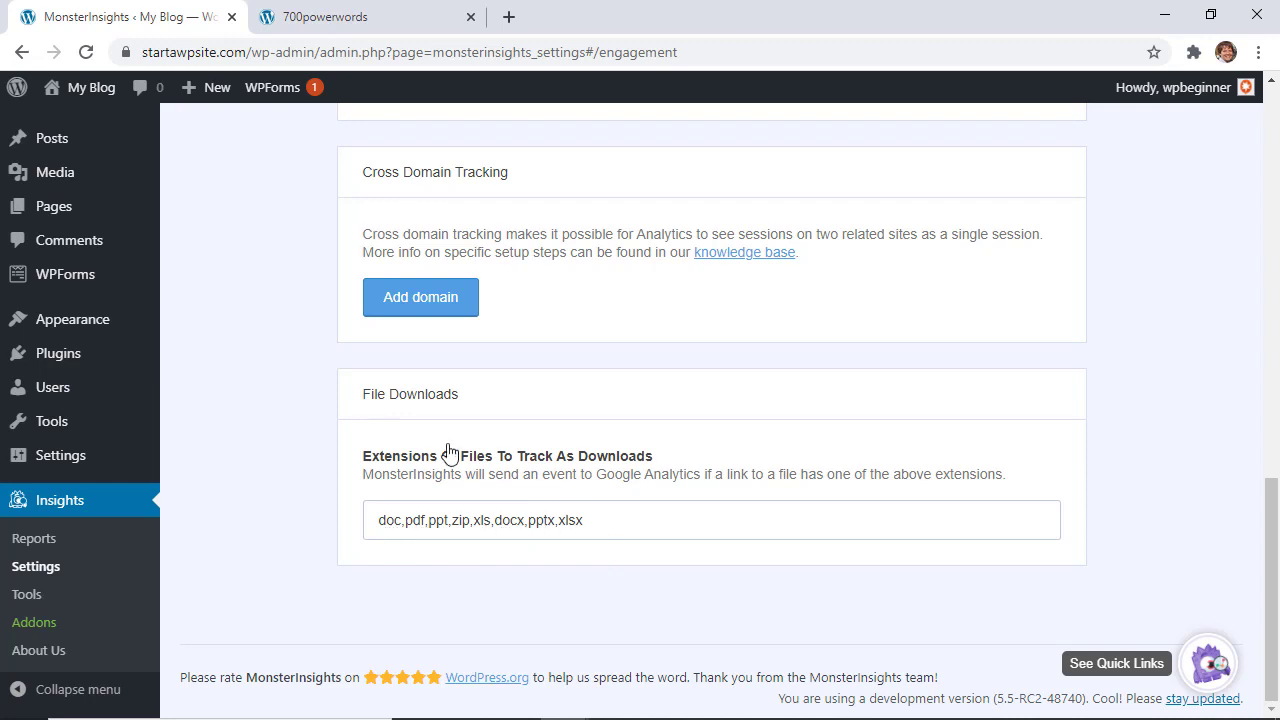
{"action": "left_click", "coordinate": [328, 18]}
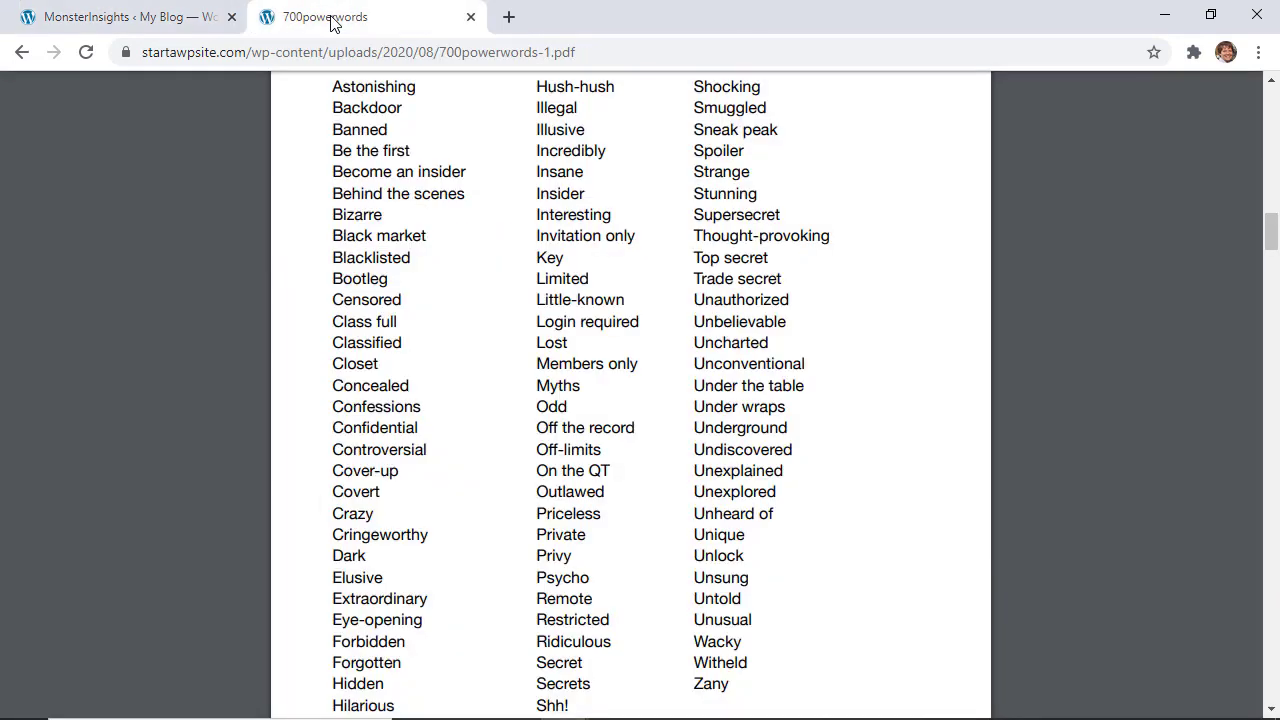
{"action": "left_click", "coordinate": [172, 18]}
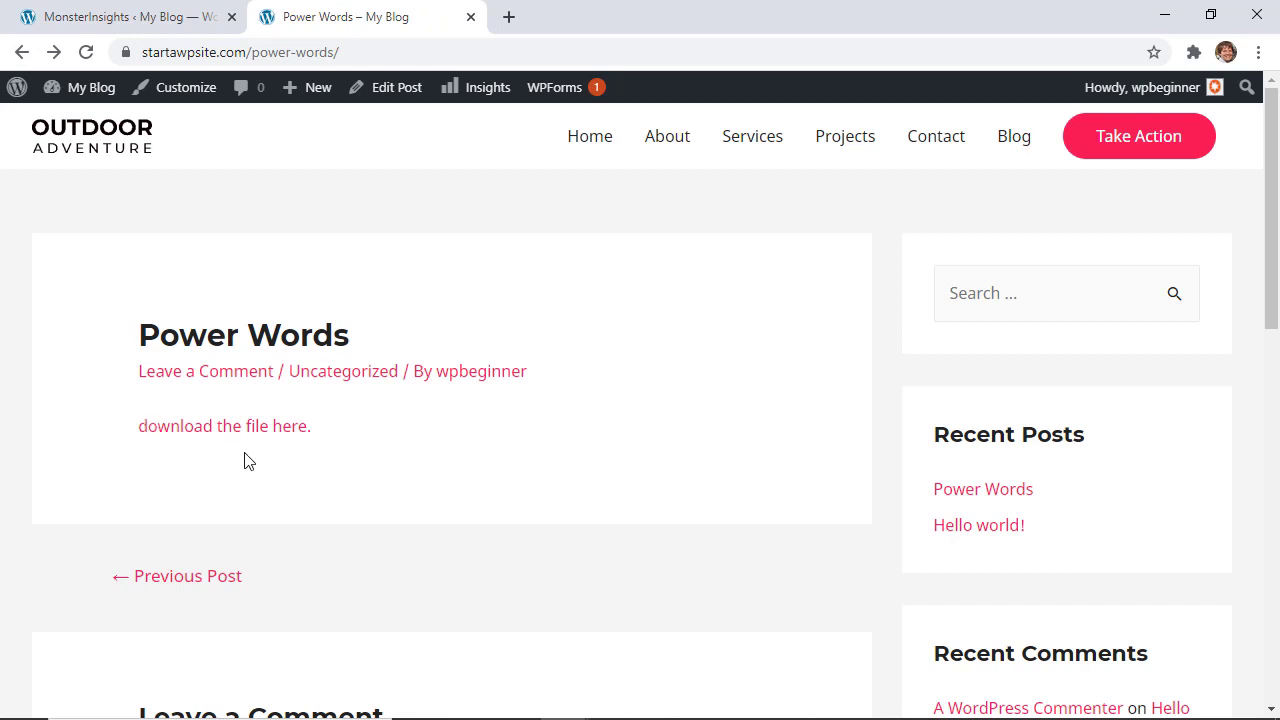
{"action": "left_click", "coordinate": [116, 20]}
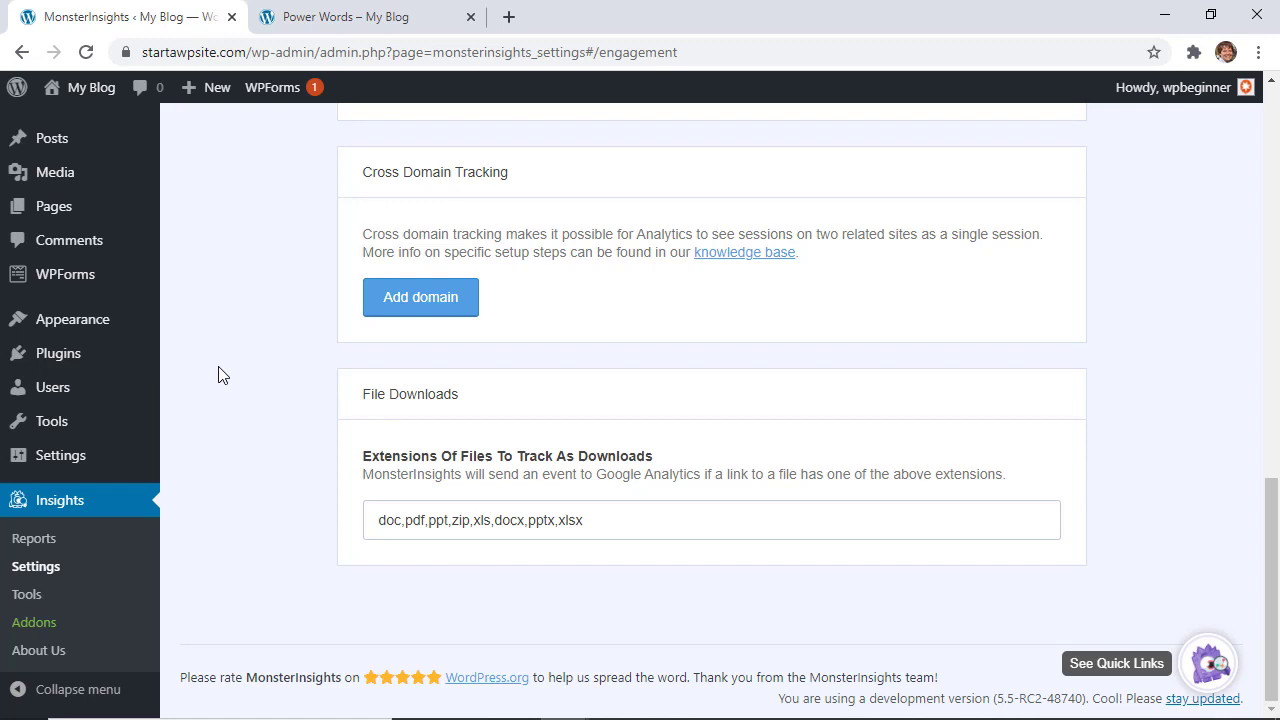
{"action": "mouse_move", "coordinate": [55, 362]}
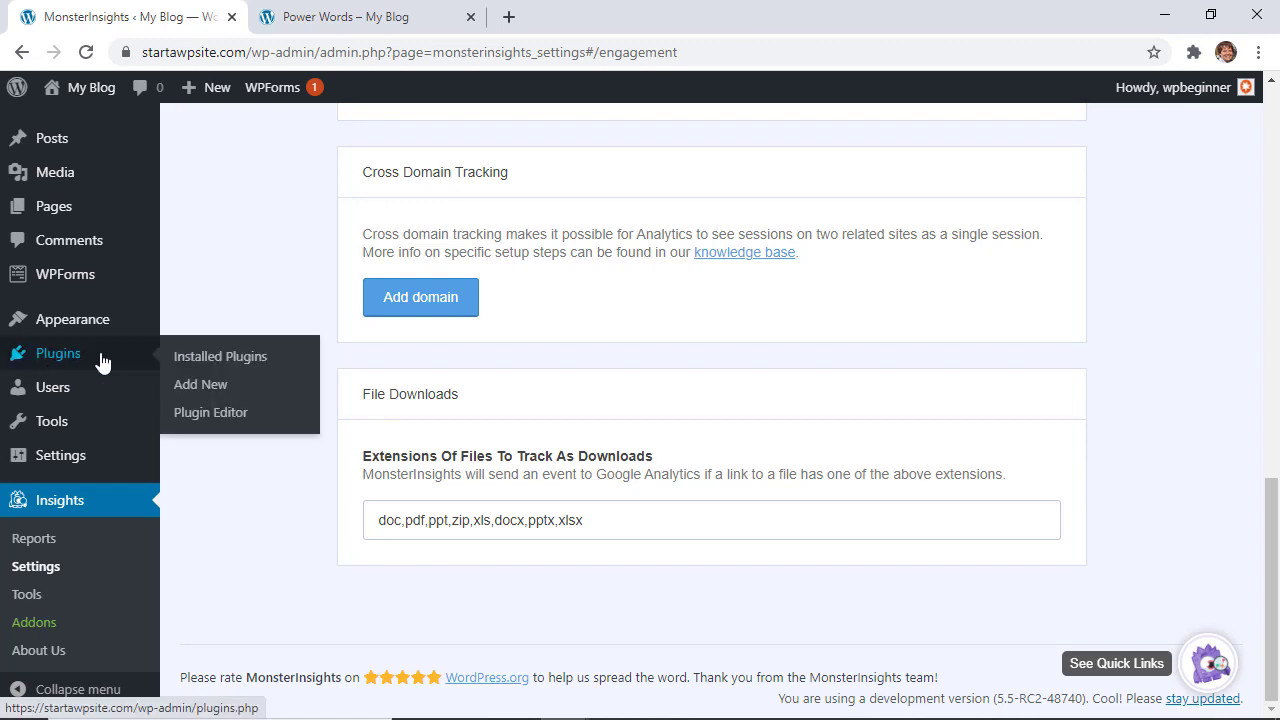
Search the plugin directory for 'embedder', then install and activate PDF Embedder
{"action": "left_click", "coordinate": [195, 387]}
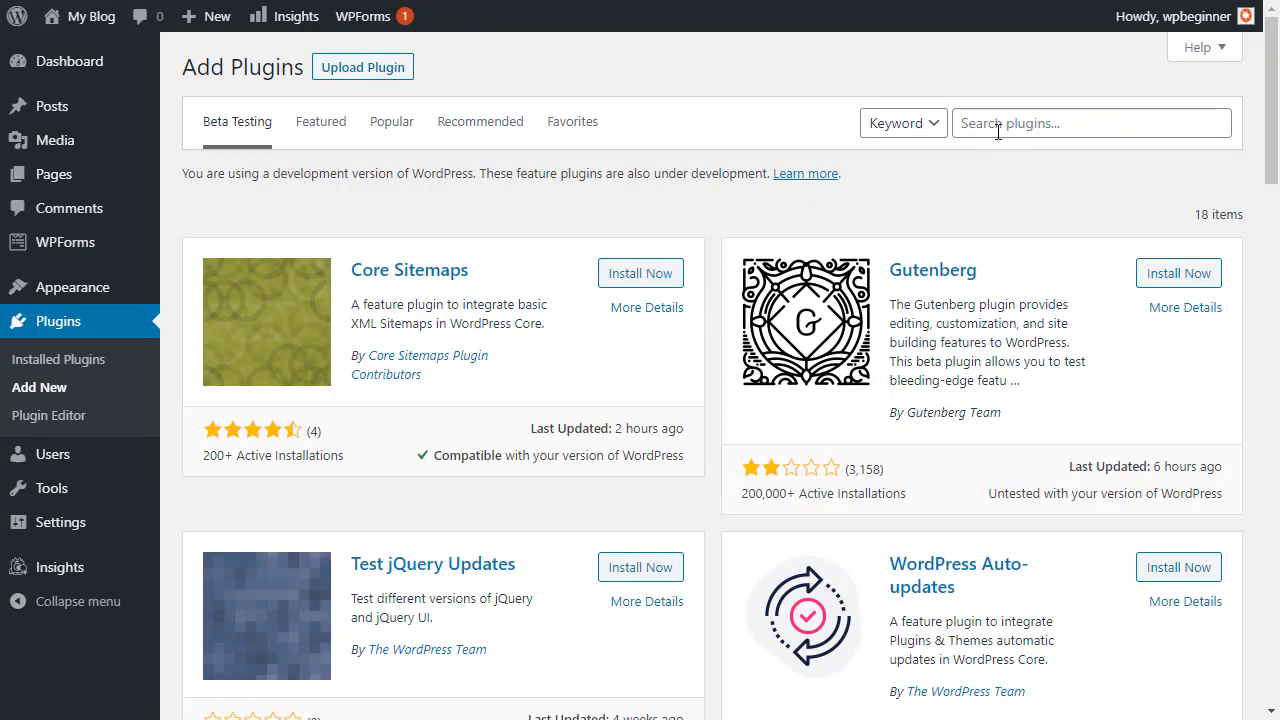
{"action": "left_click", "coordinate": [995, 193]}
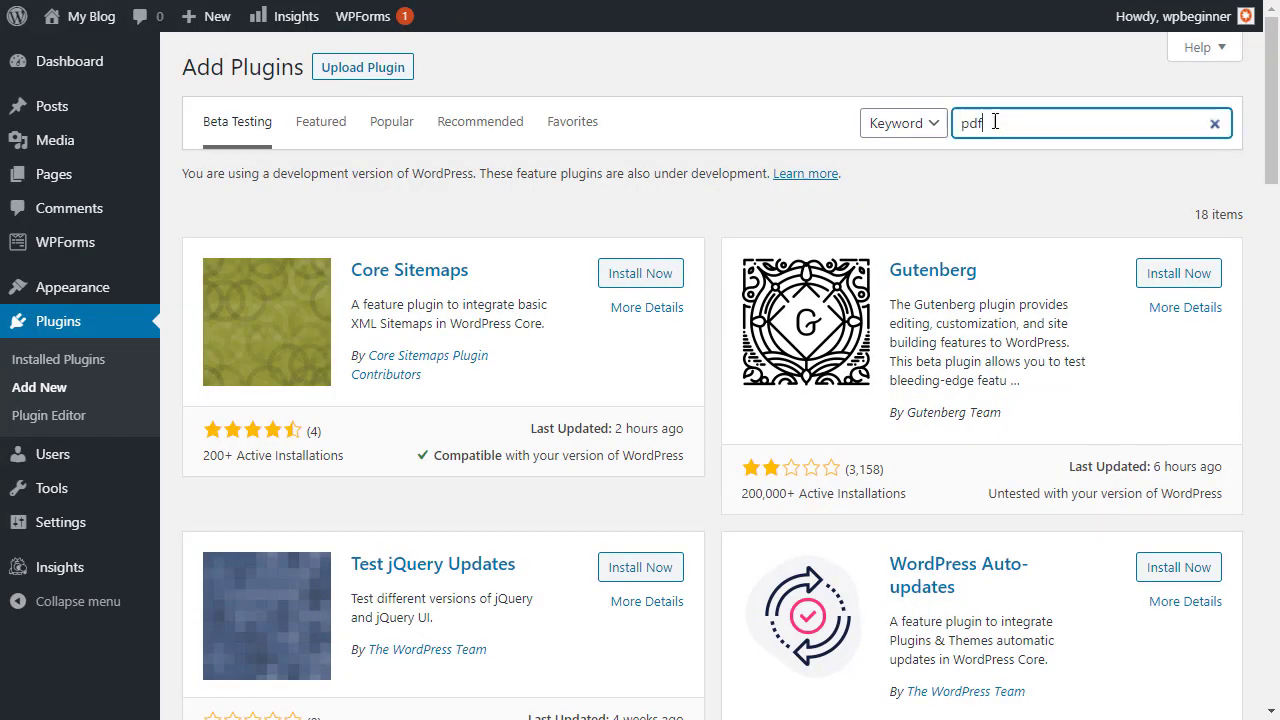
{"action": "type", "text": "embedder"}
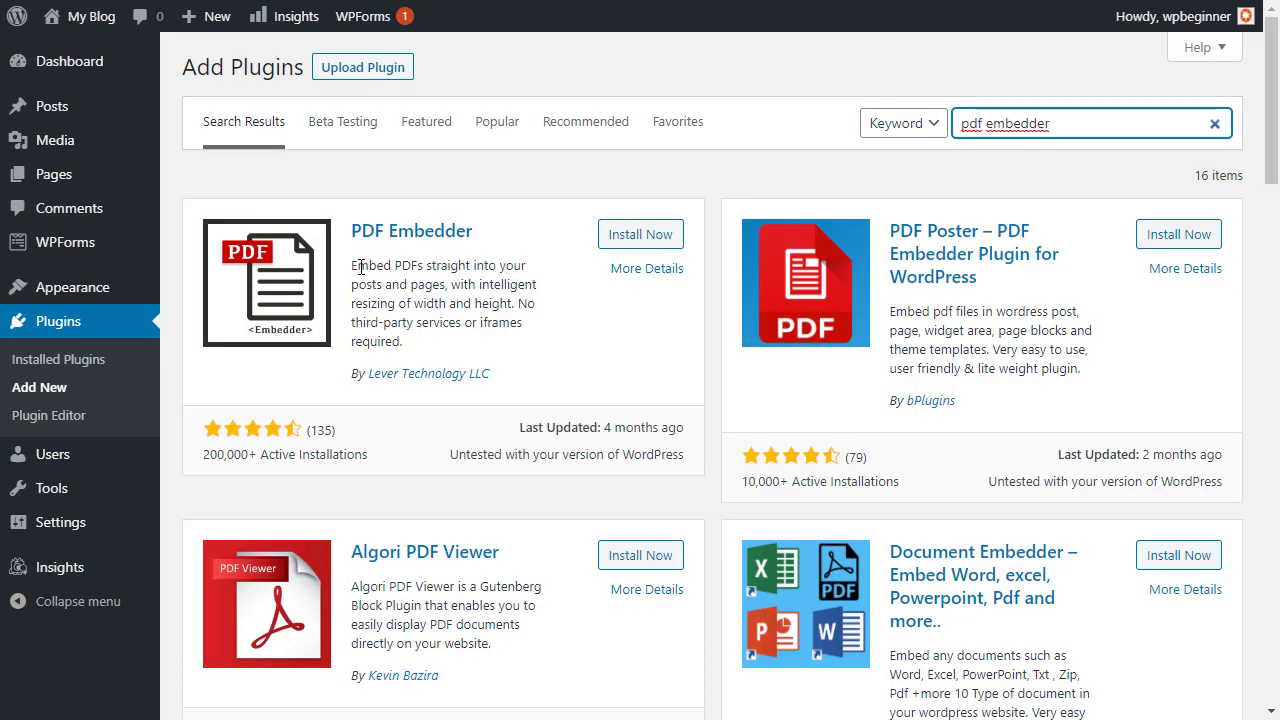
{"action": "left_click", "coordinate": [628, 243]}
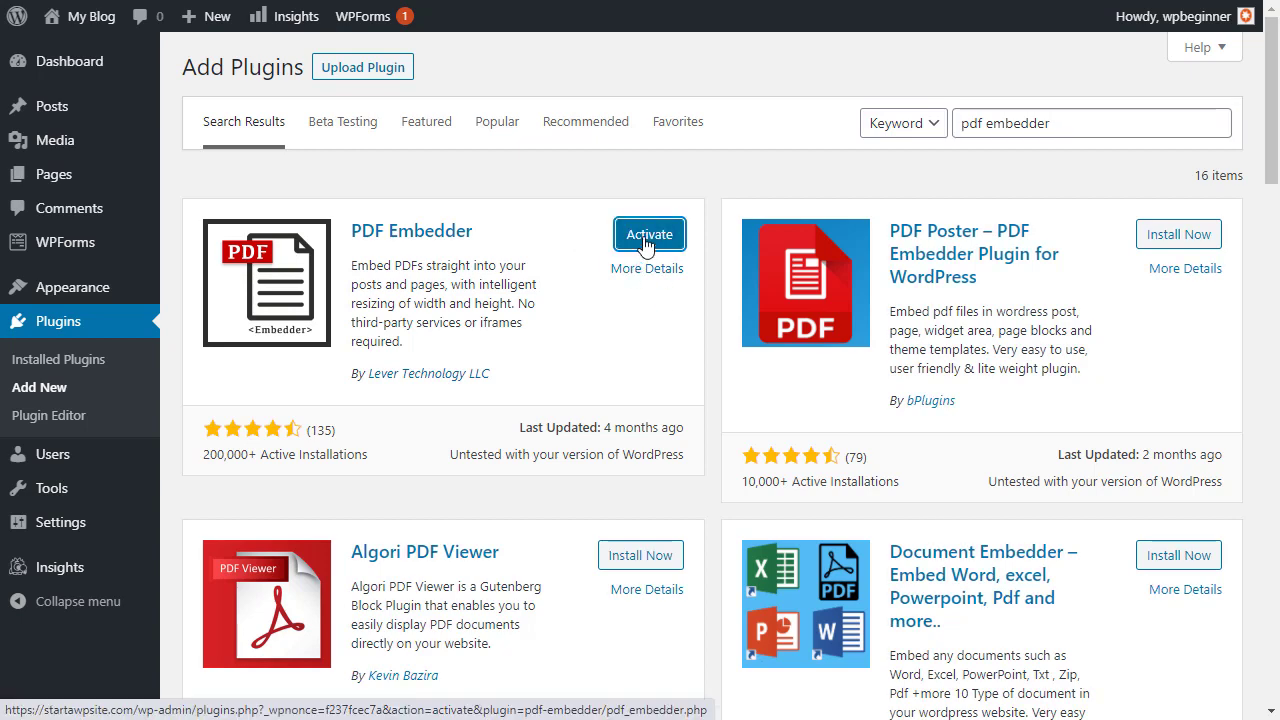
{"action": "left_click", "coordinate": [646, 240]}
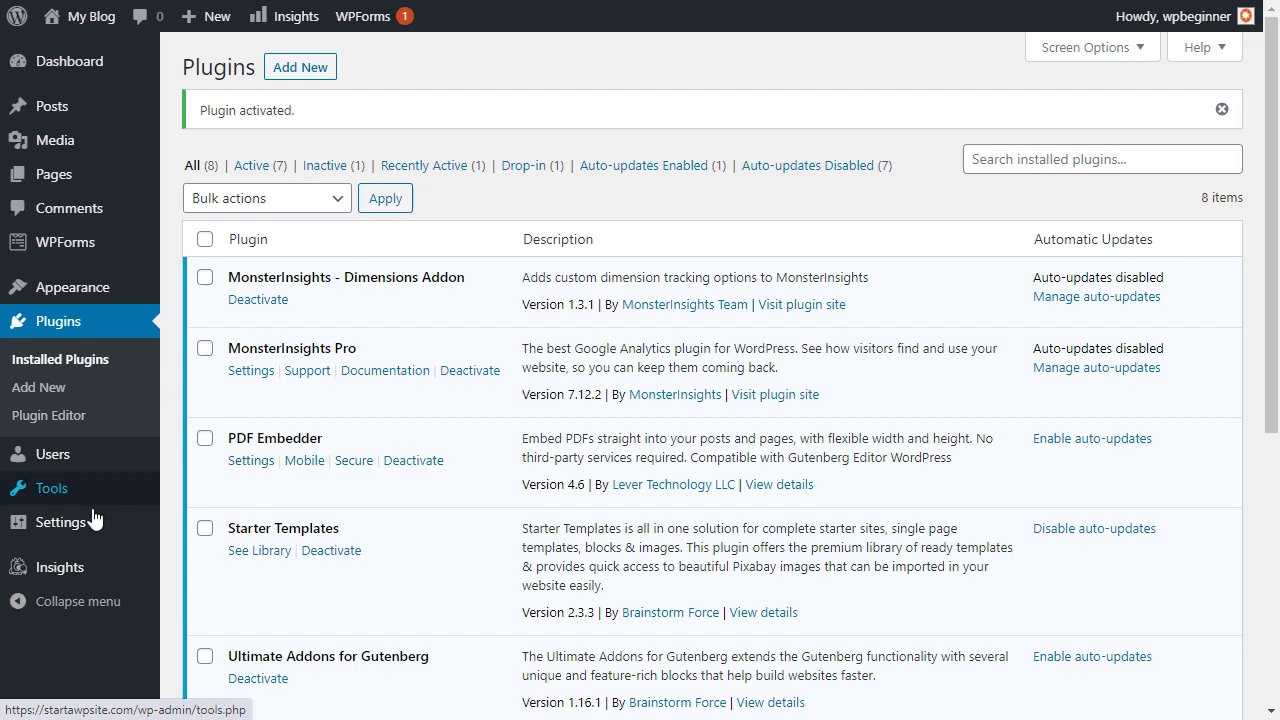
Scroll through the PDF Embedder Main Settings defaults, then view its Mobile tab
{"action": "mouse_move", "coordinate": [72, 524]}
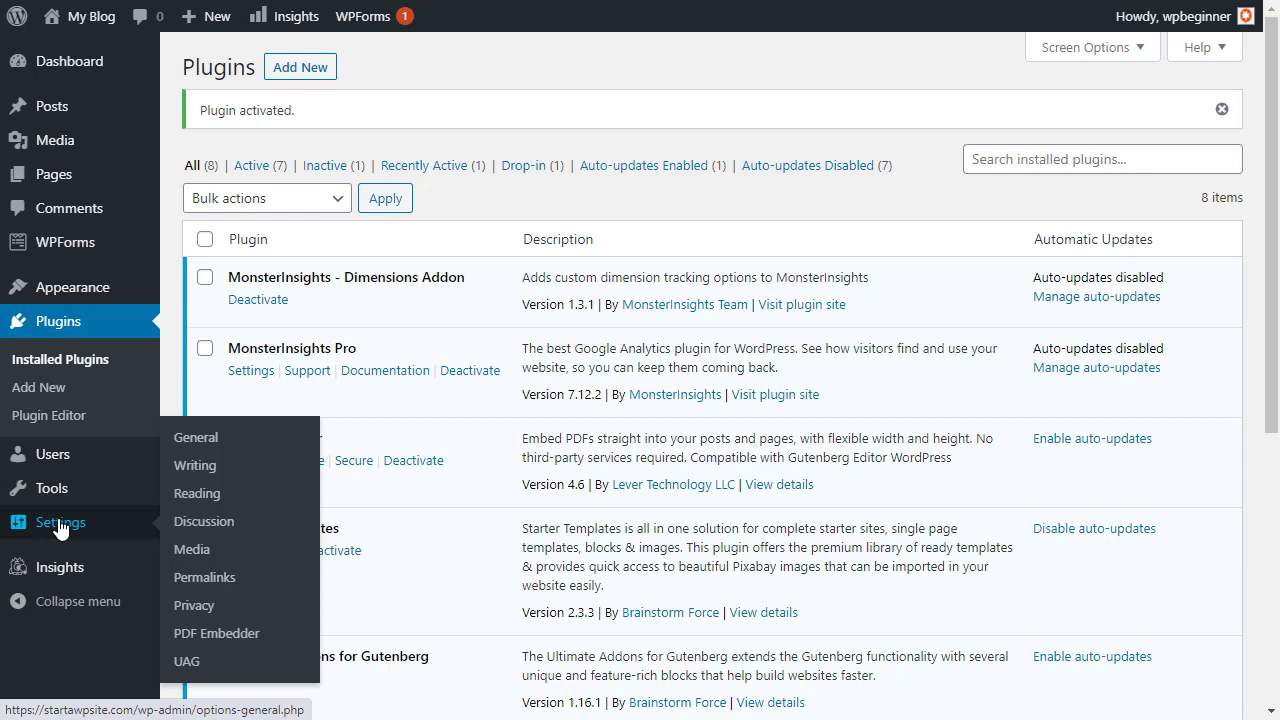
{"action": "left_click", "coordinate": [215, 635]}
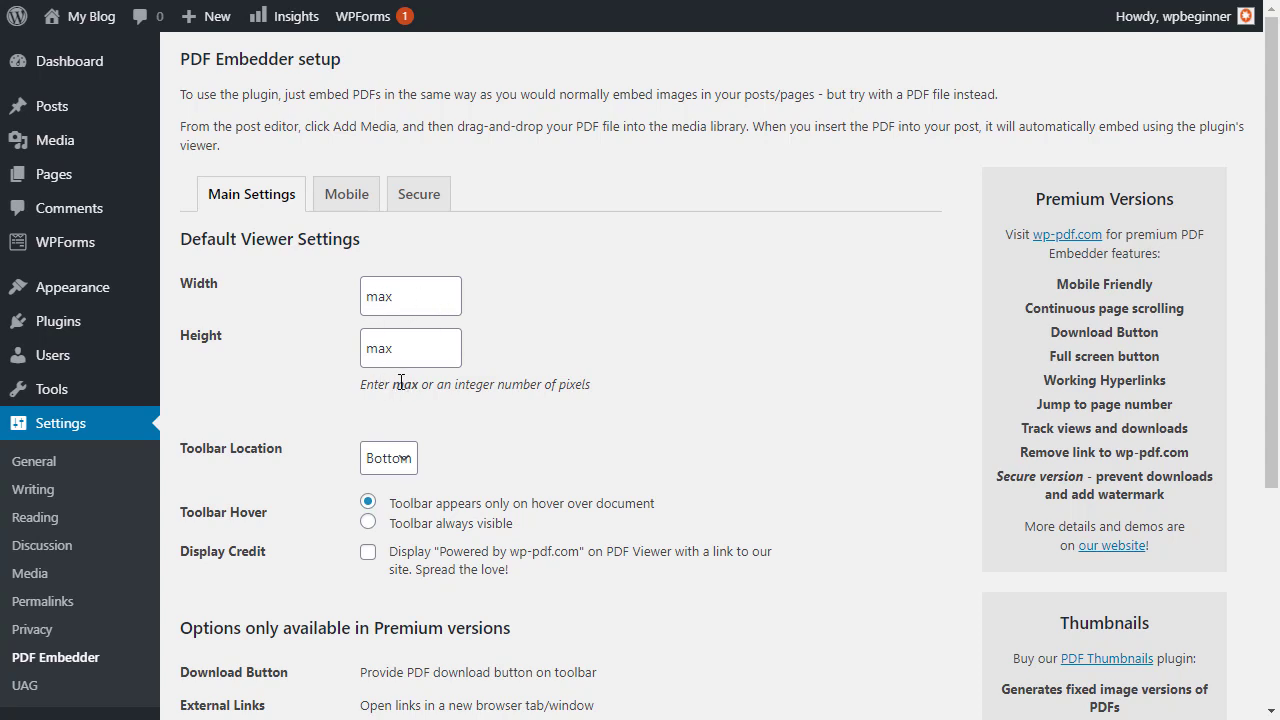
{"action": "scroll", "coordinate": [352, 385], "scroll_direction": "down", "scroll_amount": 1}
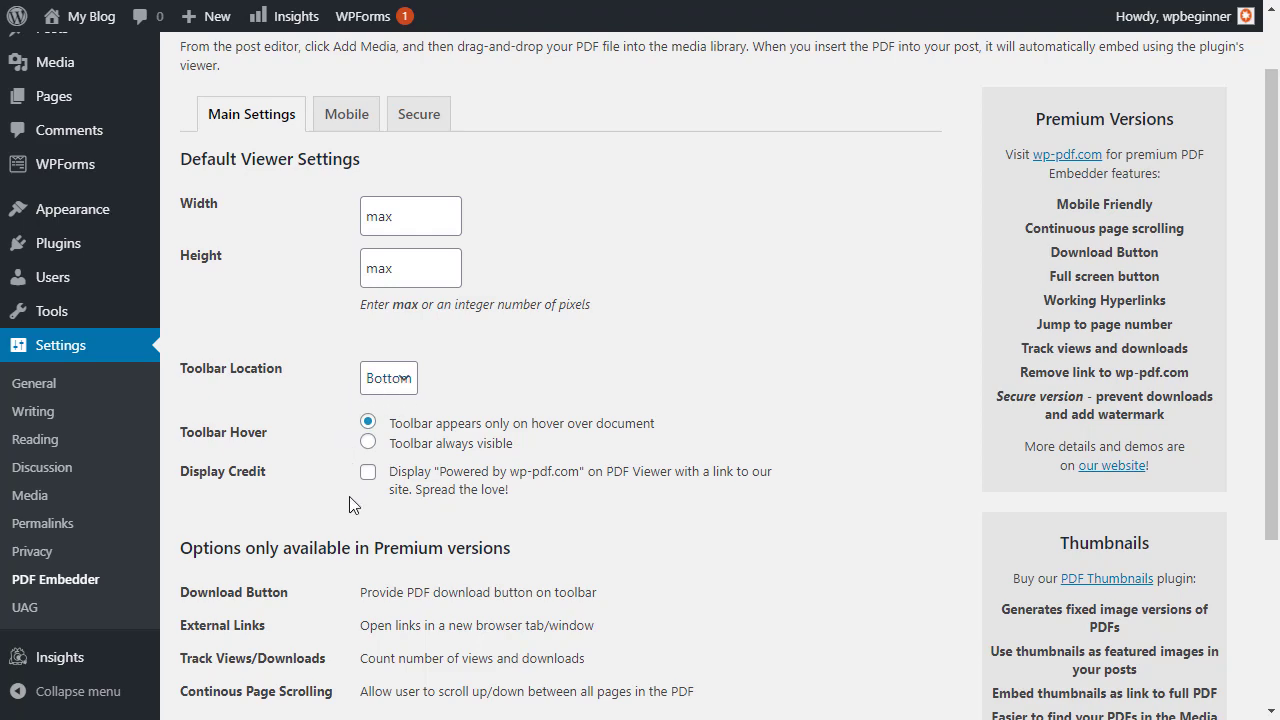
{"action": "scroll", "coordinate": [352, 433], "scroll_direction": "down", "scroll_amount": 1}
{"action": "scroll", "coordinate": [352, 433], "scroll_direction": "down", "scroll_amount": 1}
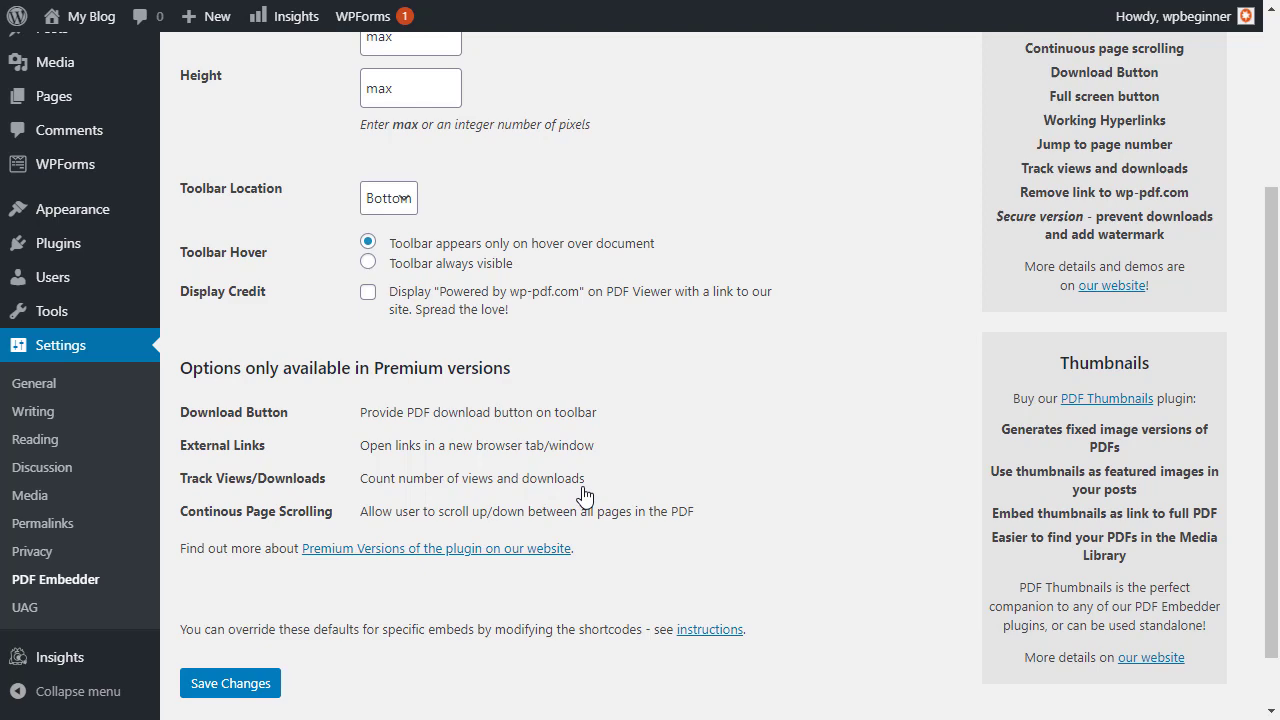
{"action": "scroll", "coordinate": [636, 489], "scroll_direction": "down", "scroll_amount": 1}
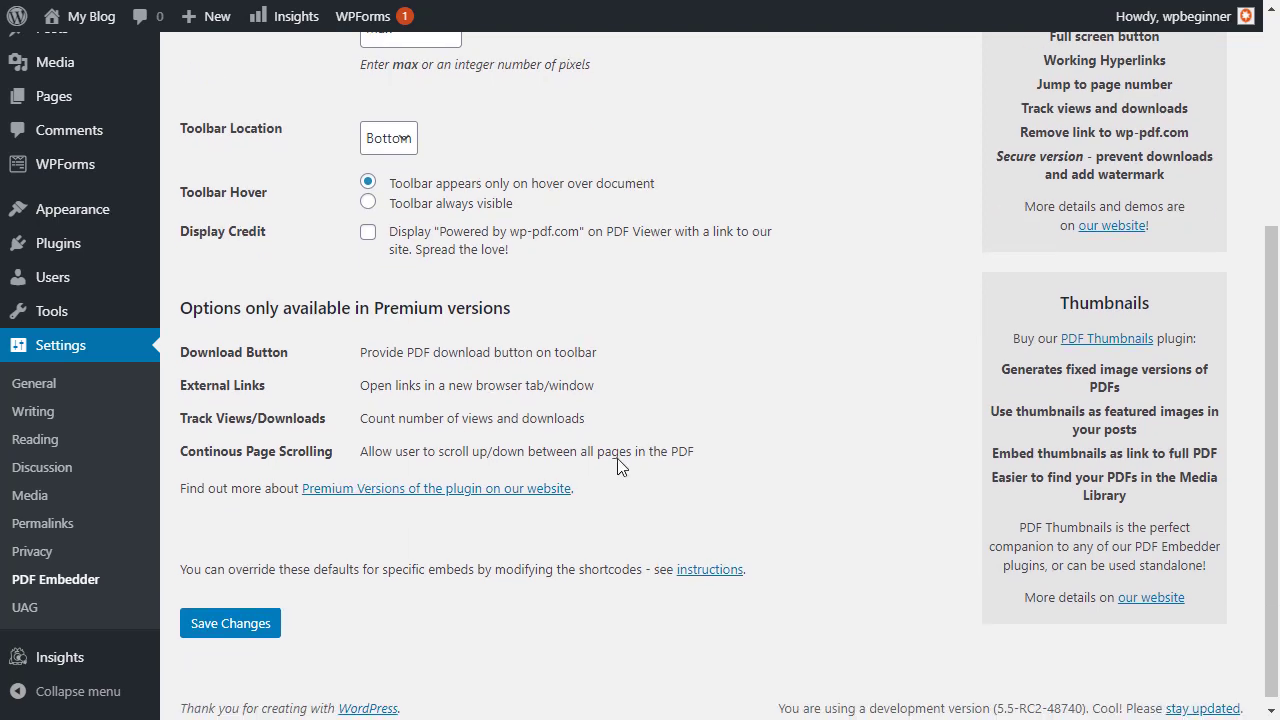
{"action": "scroll", "coordinate": [684, 455], "scroll_direction": "up", "scroll_amount": 3}
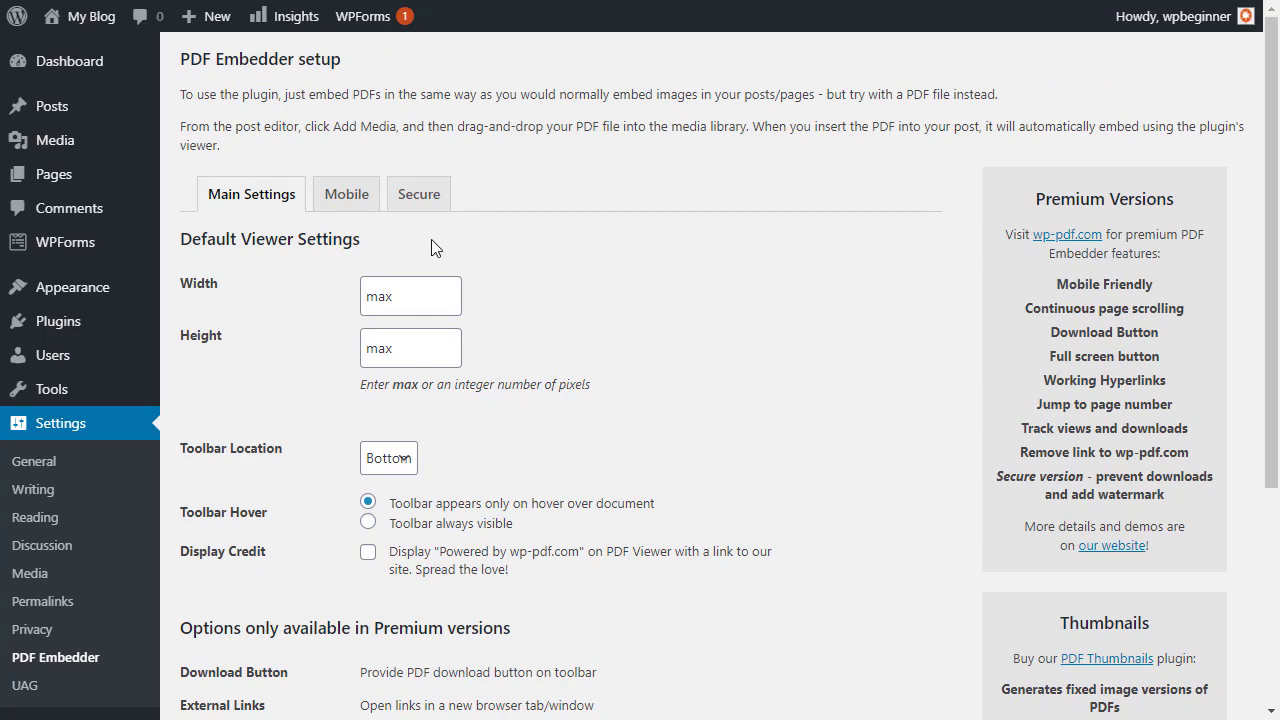
{"action": "left_click", "coordinate": [332, 196]}
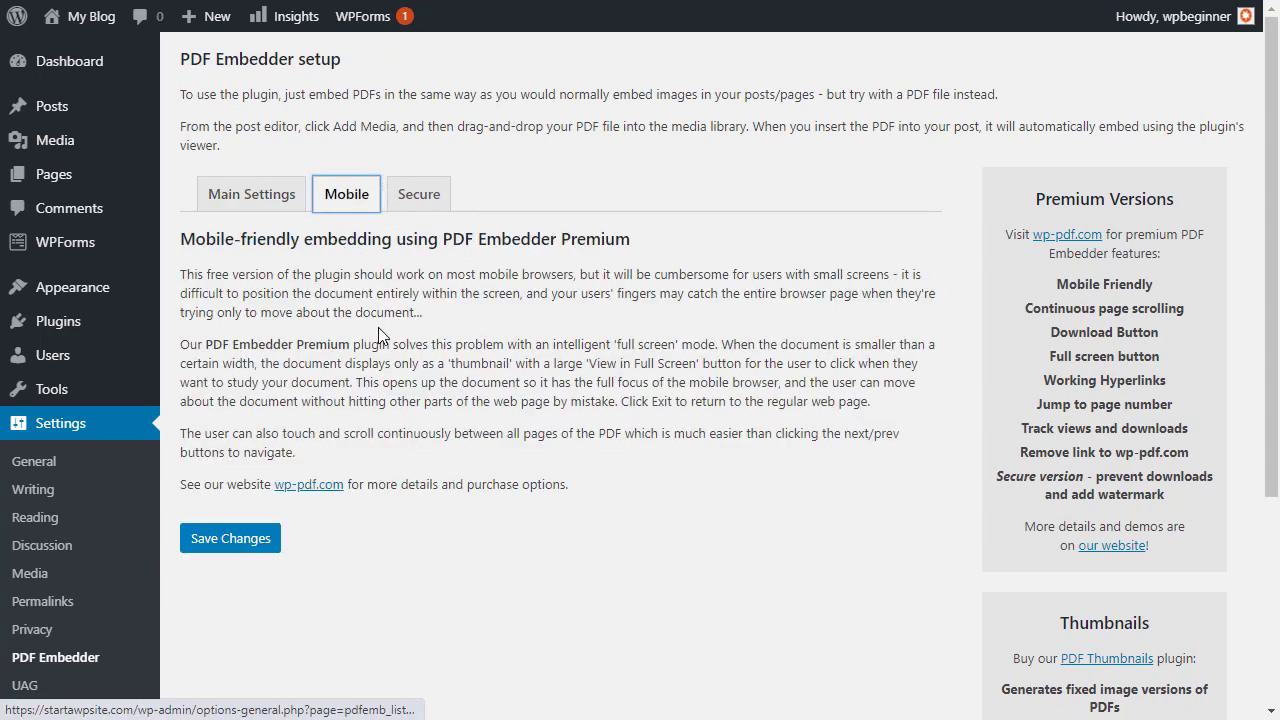
Edit the Power Words post and insert a PDF Embedder block below the download link
{"action": "mouse_move", "coordinate": [61, 109]}
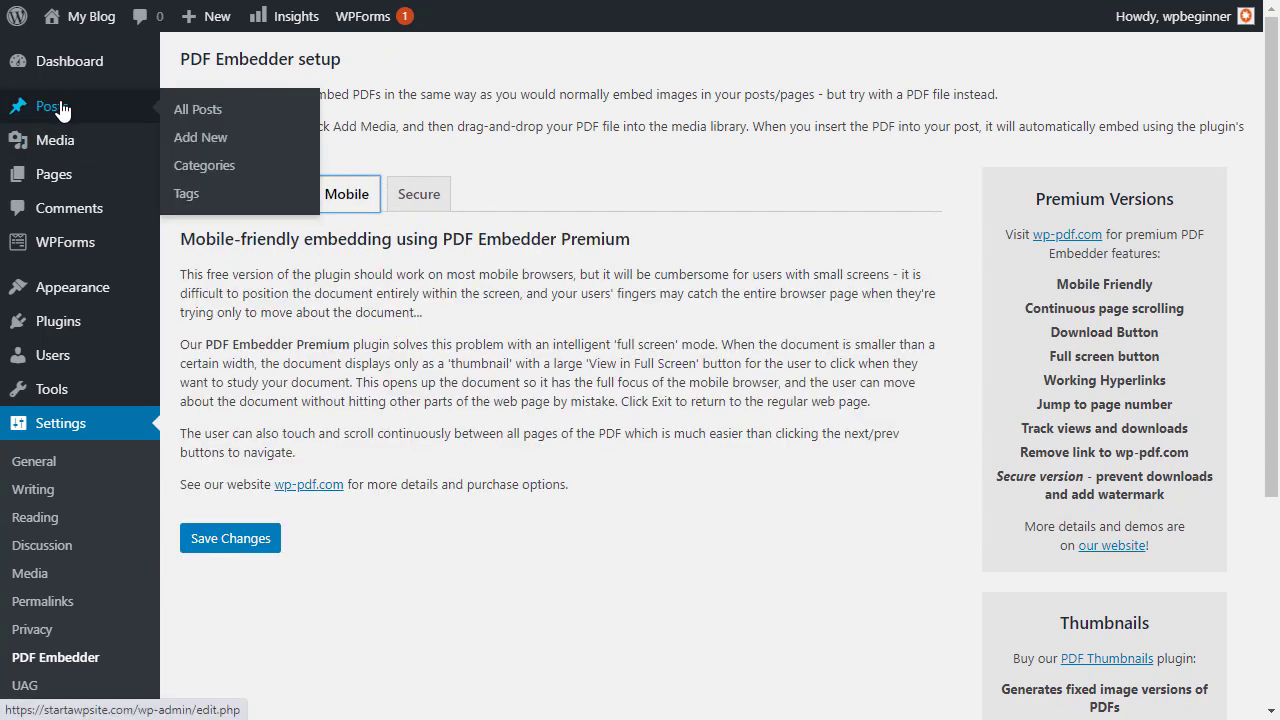
{"action": "left_click", "coordinate": [186, 110]}
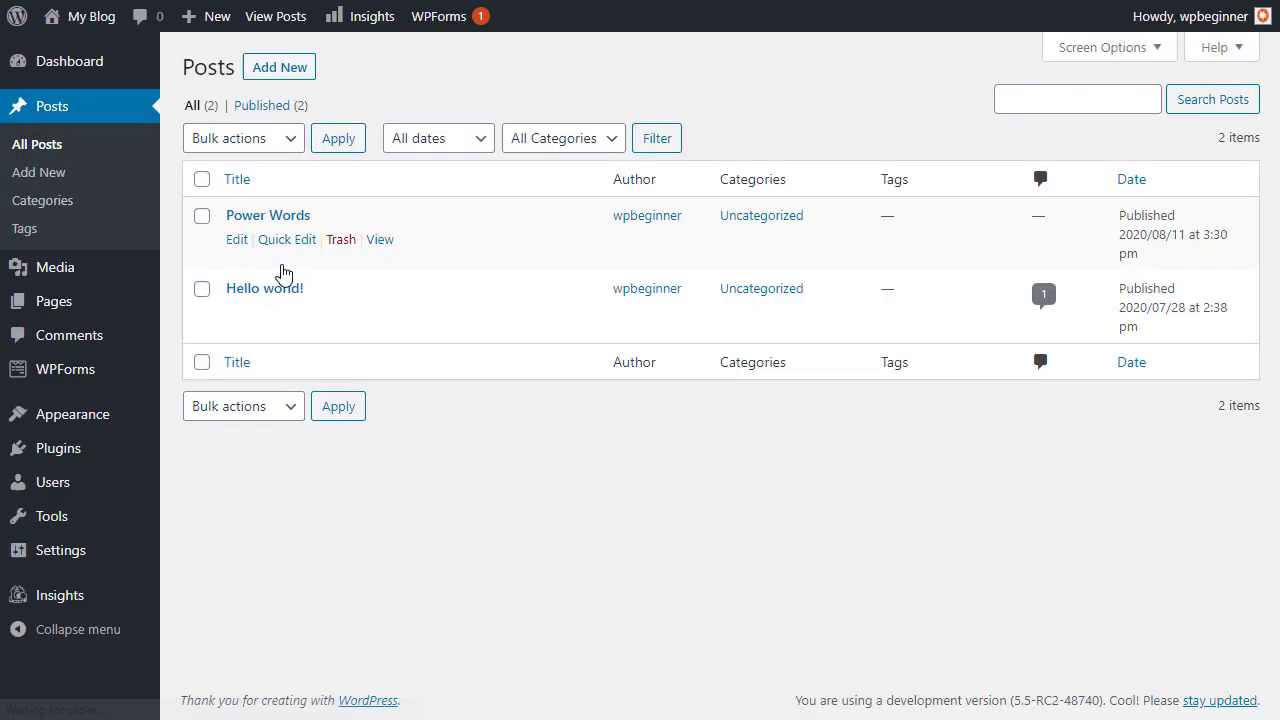
{"action": "left_click", "coordinate": [238, 242]}
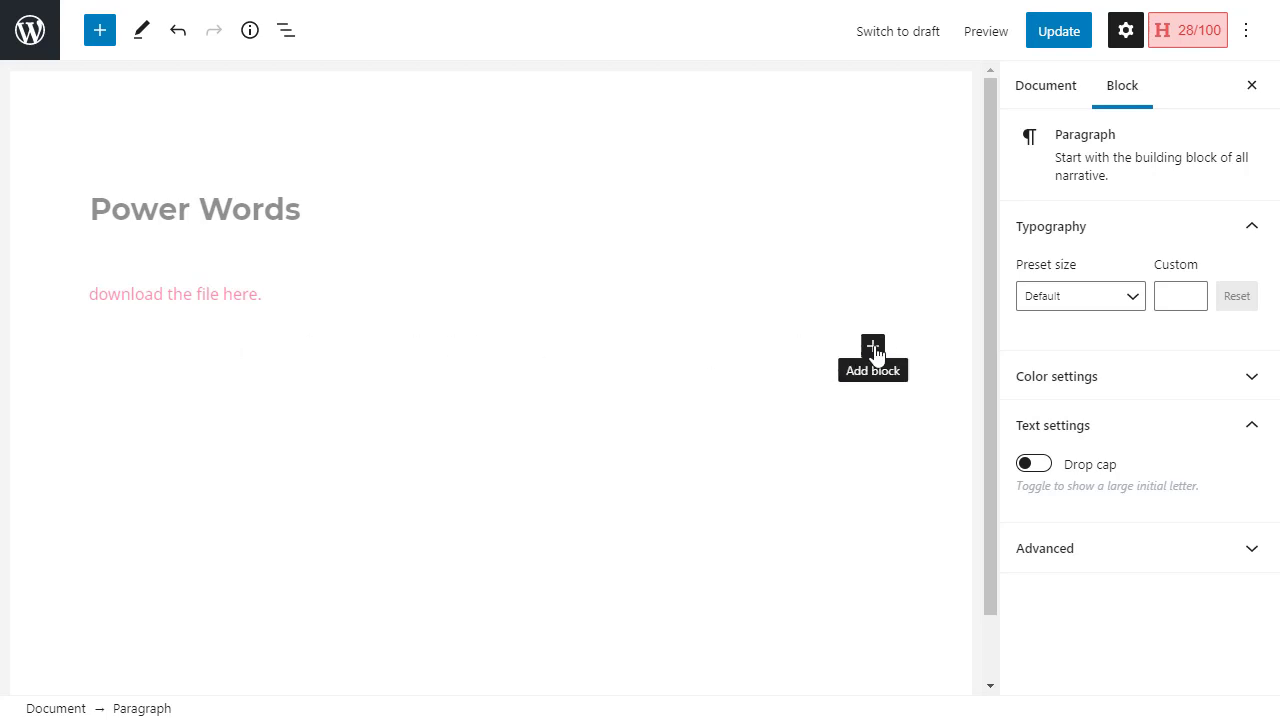
{"action": "left_click", "coordinate": [873, 348]}
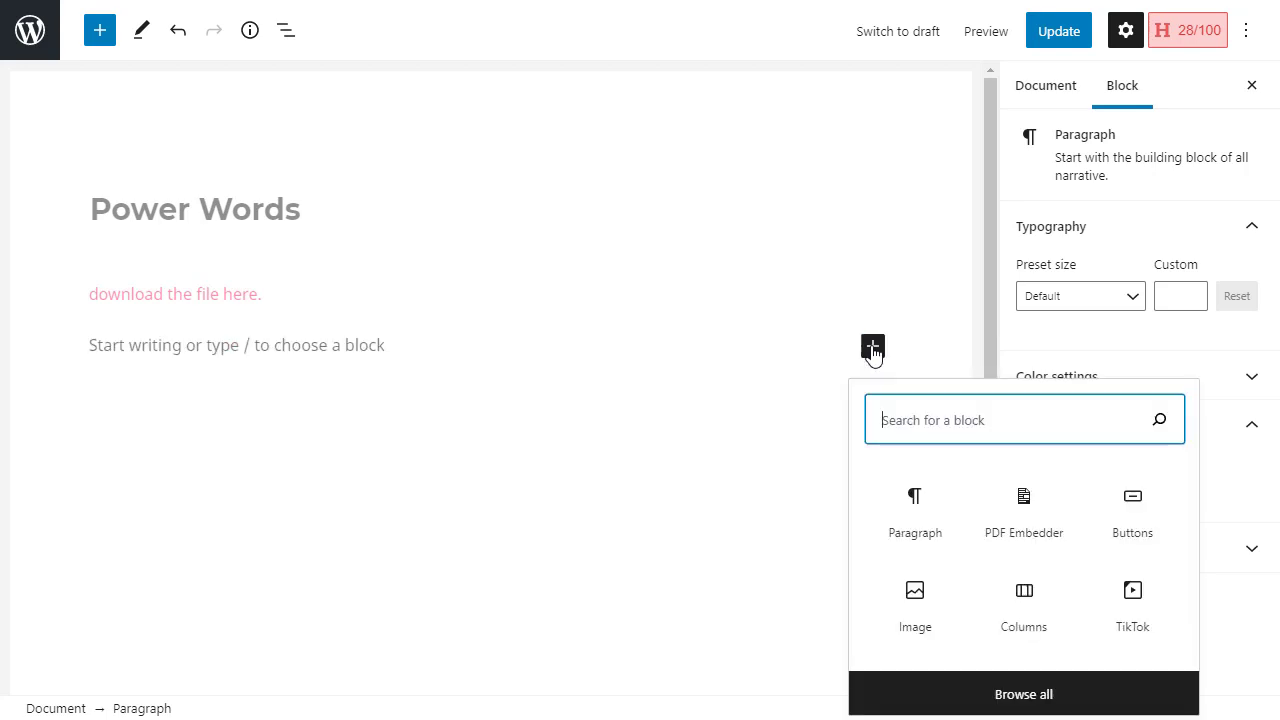
{"action": "type", "text": "pdf"}
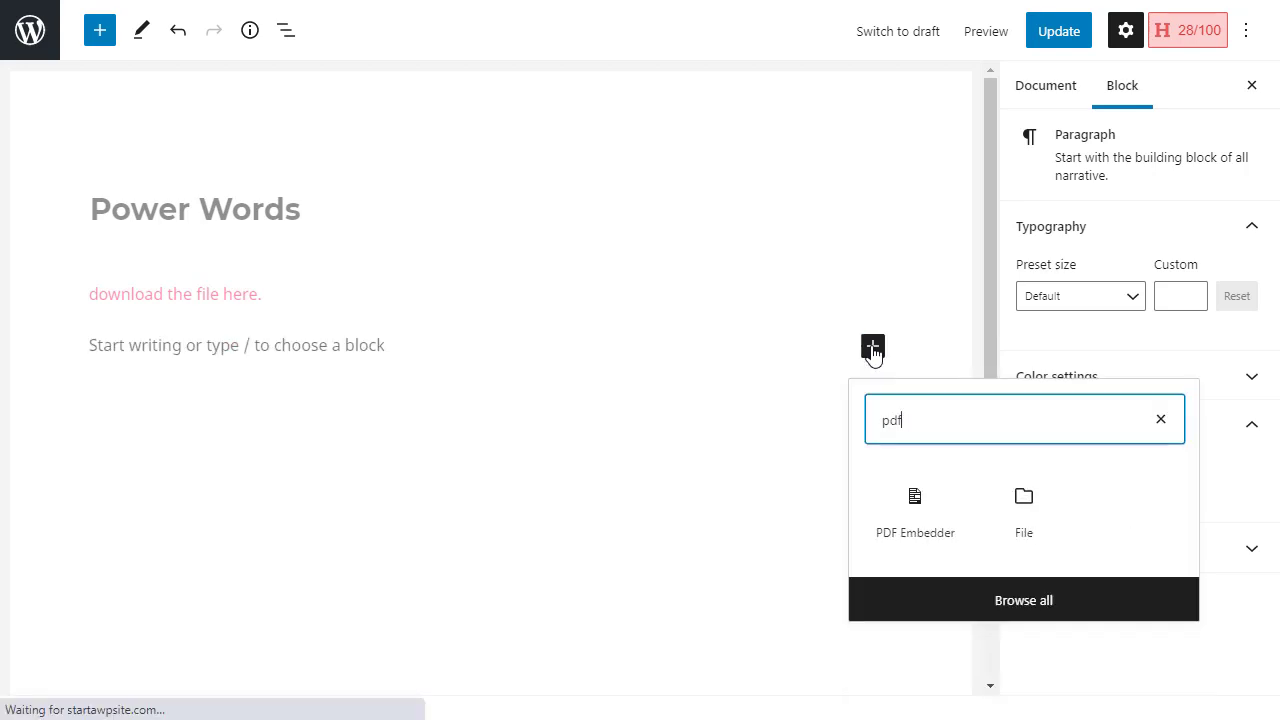
{"action": "left_click", "coordinate": [909, 518]}
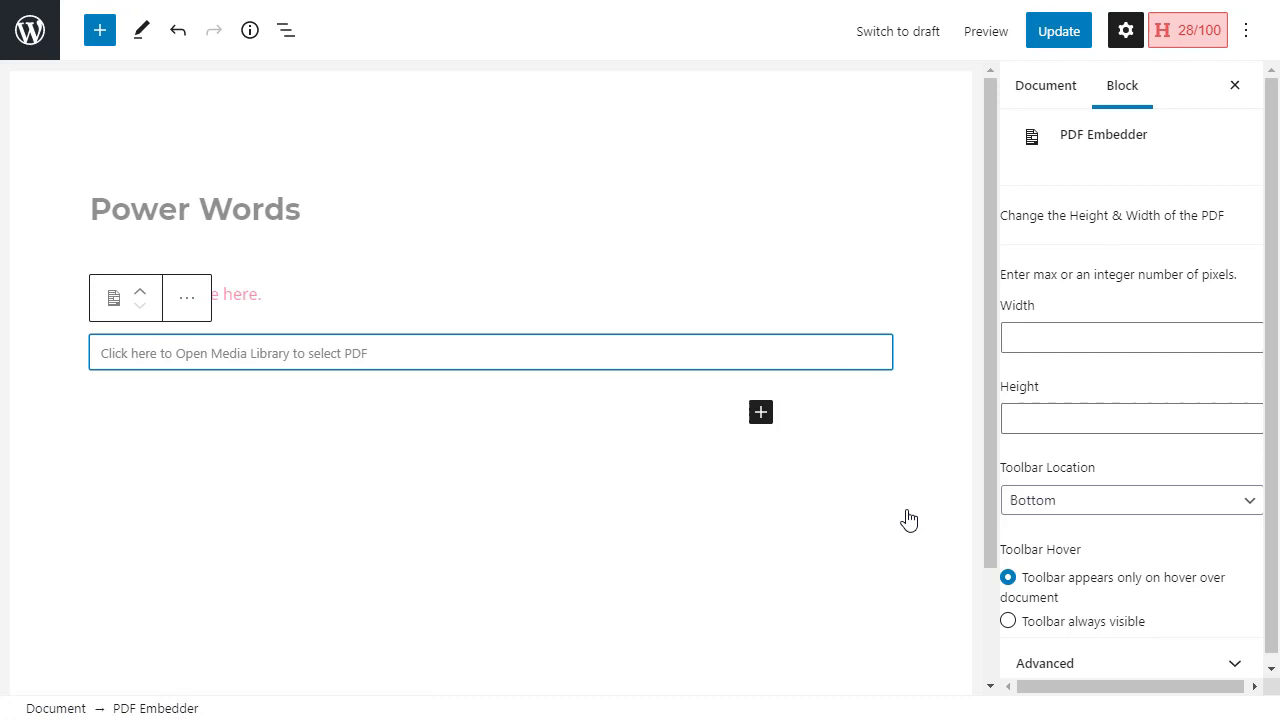
Select 700powerwords-1.pdf from the Media Library for the block and update the post
{"action": "left_click", "coordinate": [214, 364]}
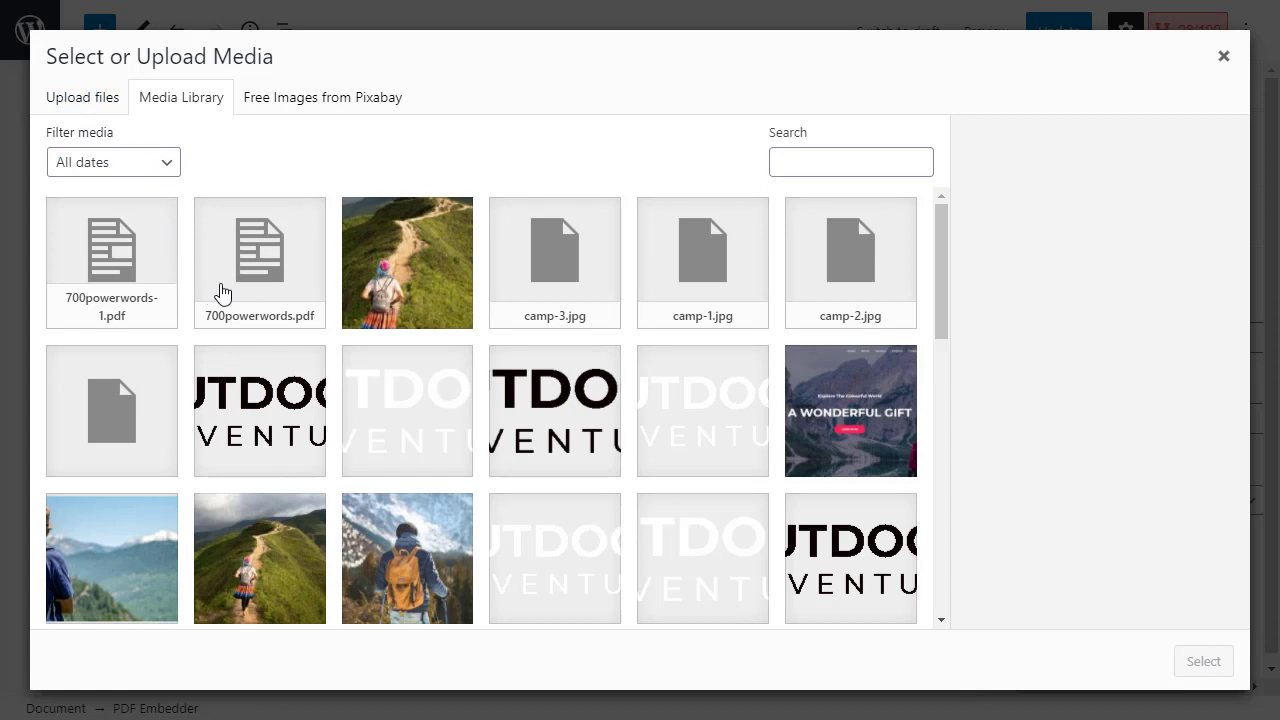
{"action": "left_click", "coordinate": [148, 287]}
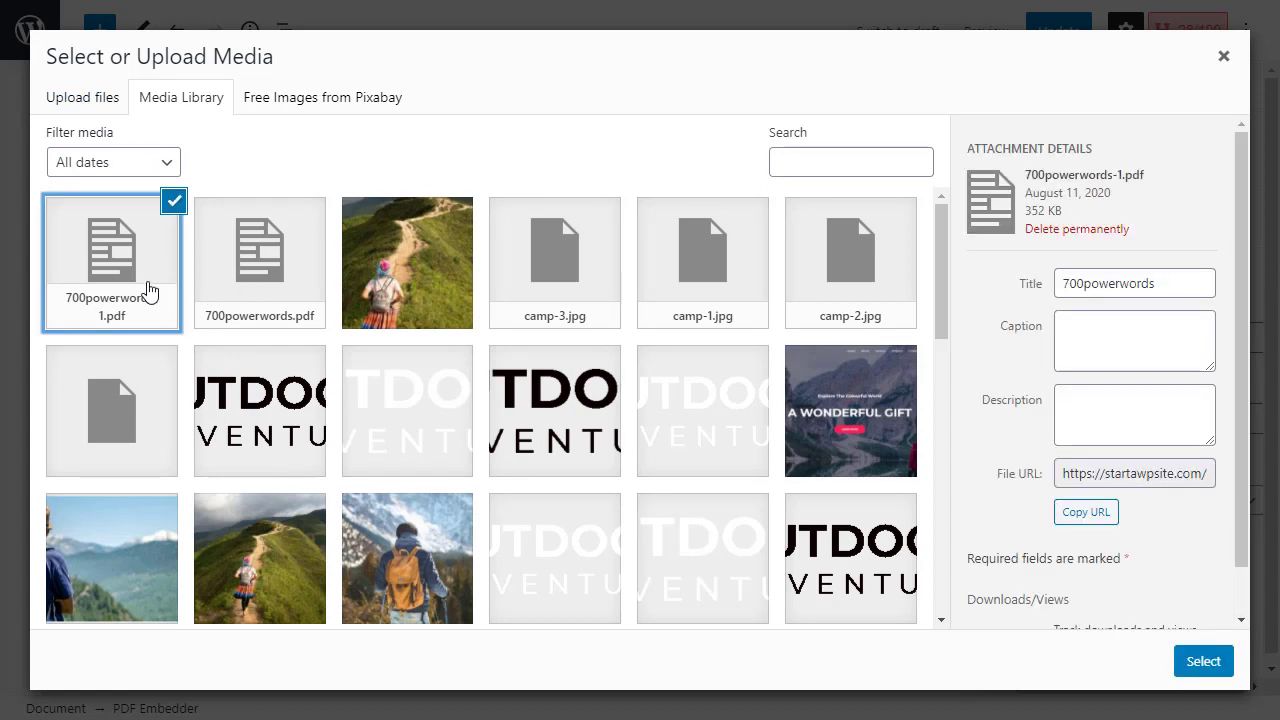
{"action": "left_click", "coordinate": [1084, 341]}
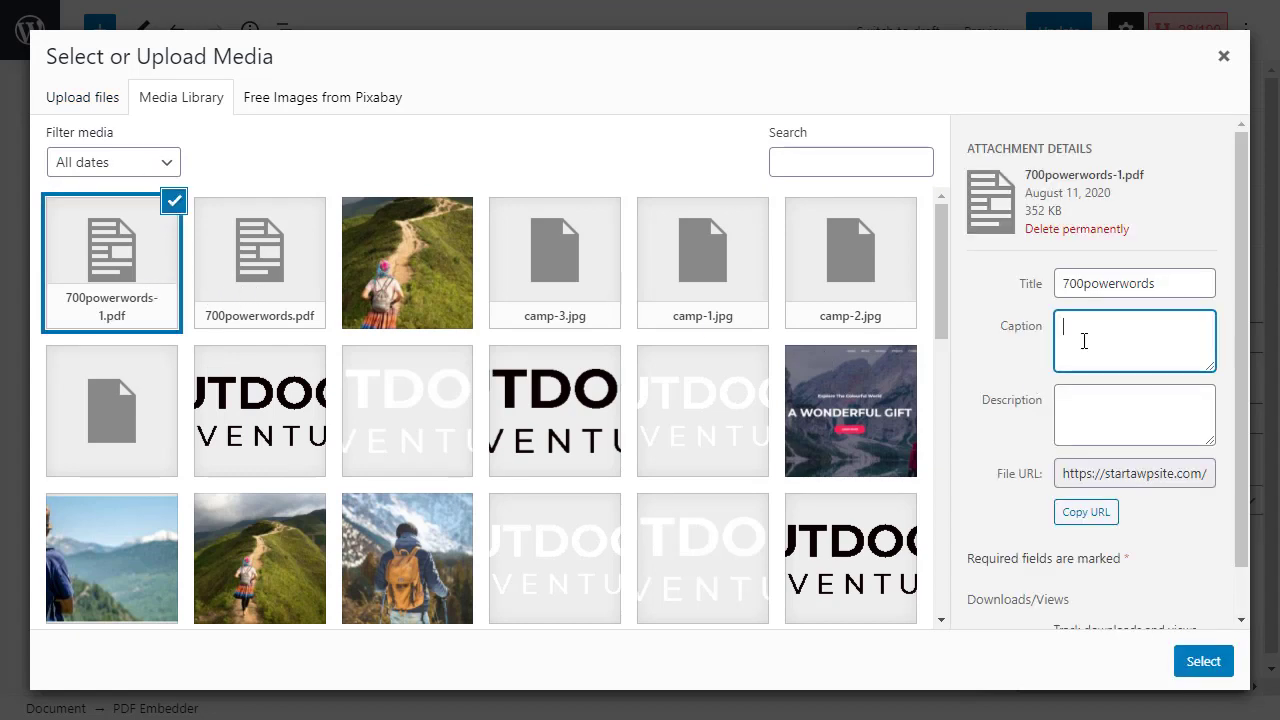
{"action": "left_click", "coordinate": [1090, 410]}
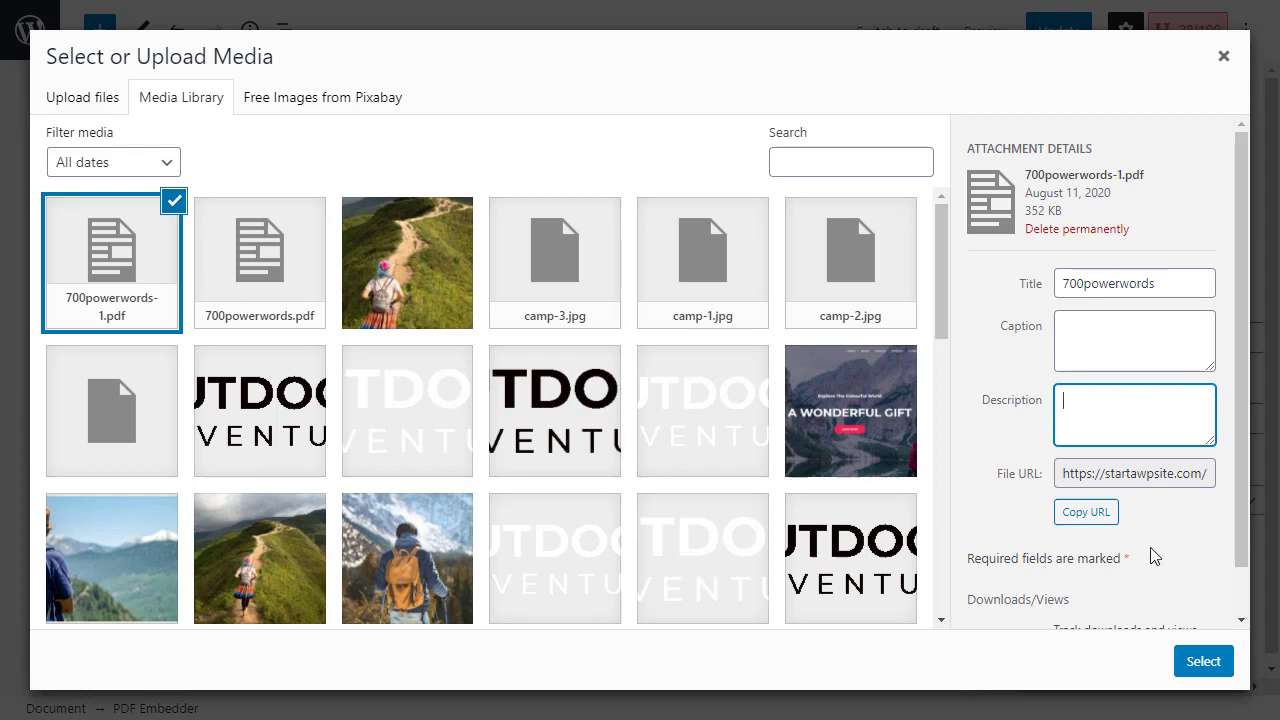
{"action": "left_click", "coordinate": [1204, 663]}
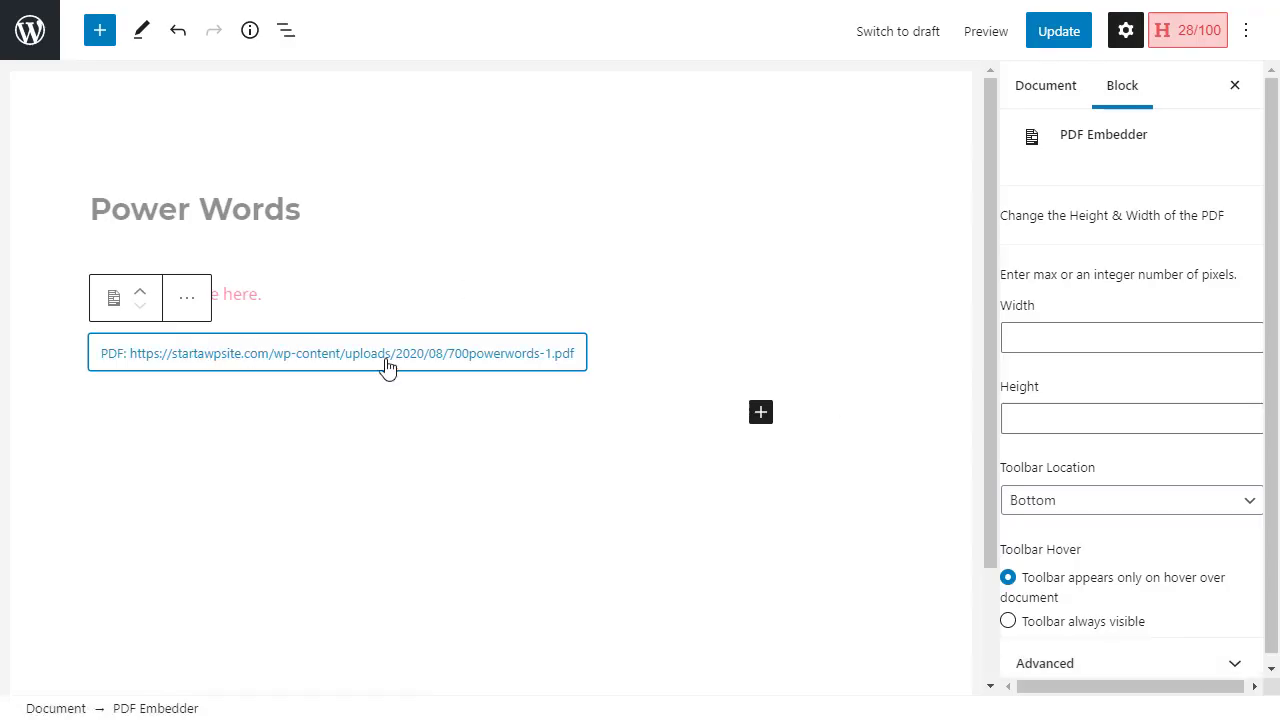
{"action": "left_click", "coordinate": [1048, 31]}
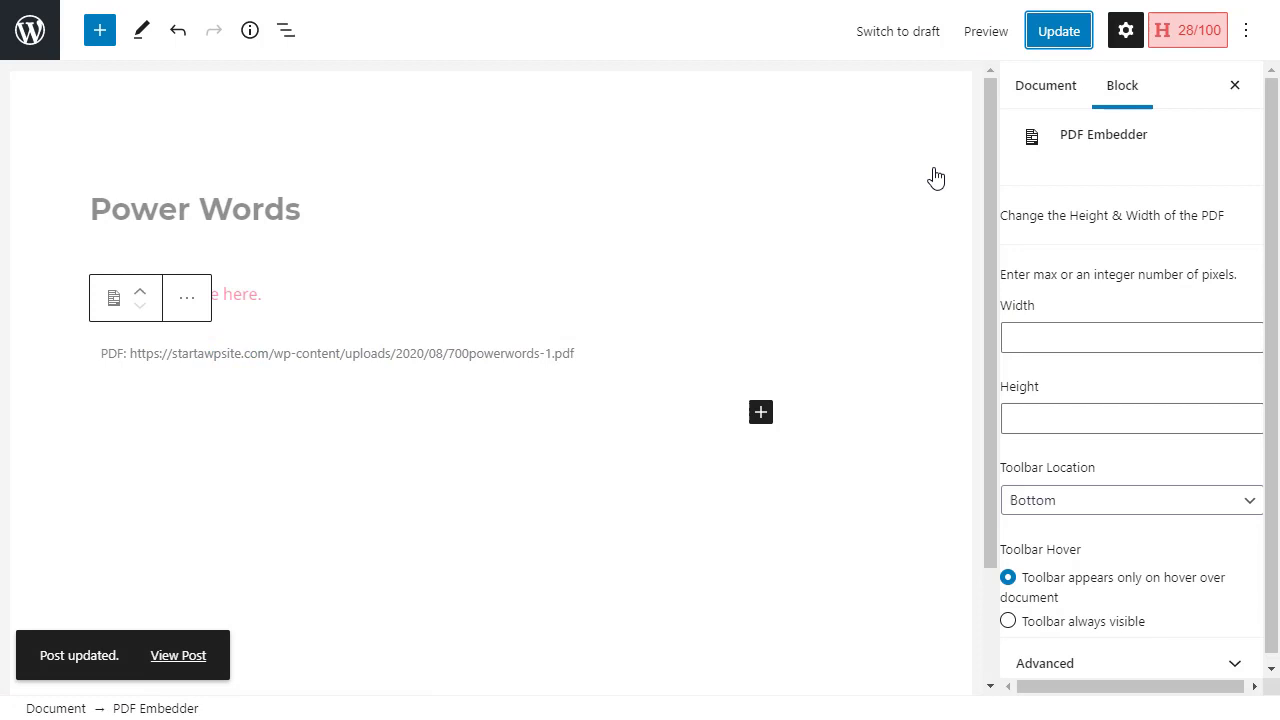
{"action": "left_click", "coordinate": [1045, 85]}
{"action": "left_click", "coordinate": [1108, 470]}
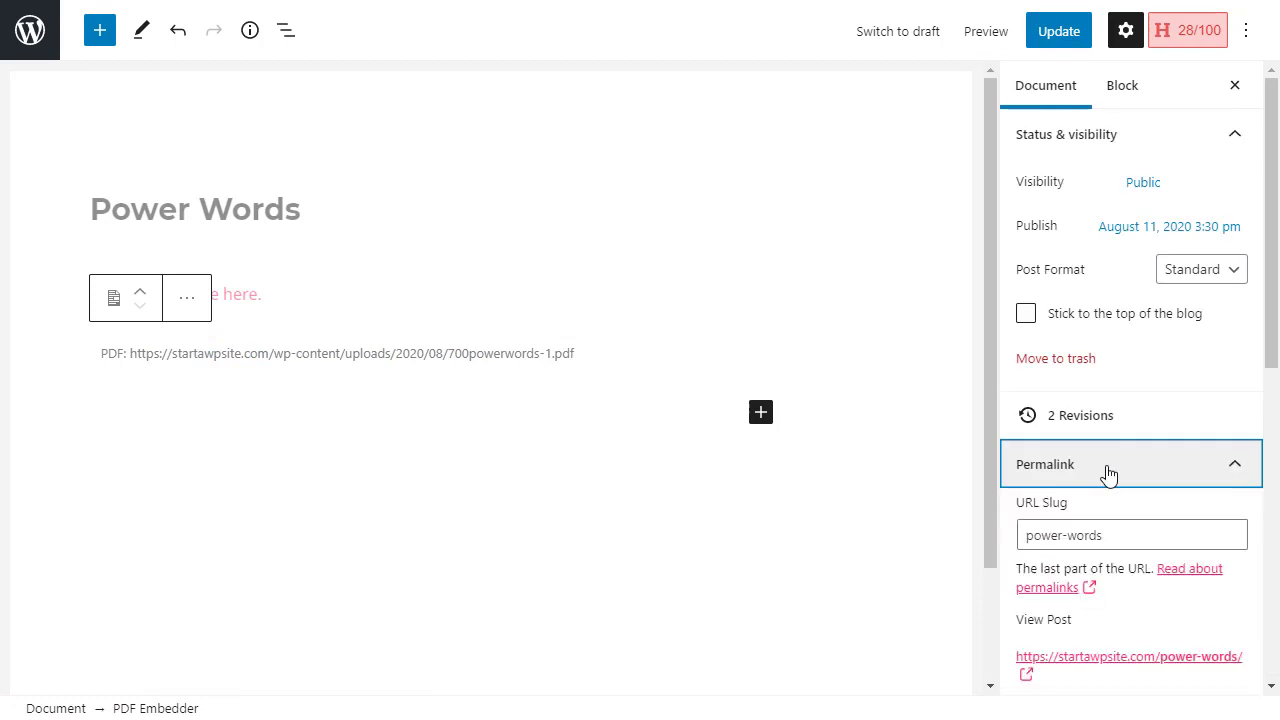
Open the live Power Words post in a new tab and scroll to the embedded PDF
{"action": "right_click", "coordinate": [1083, 663]}
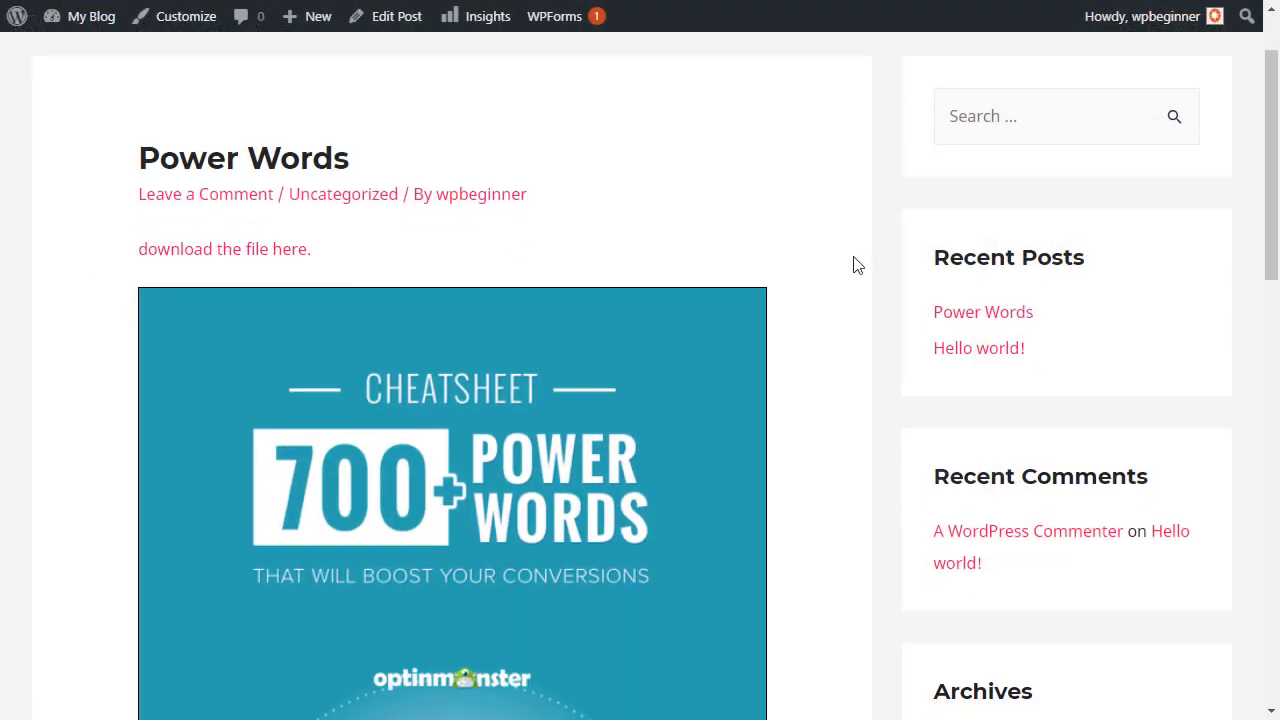
{"action": "scroll", "coordinate": [851, 263], "scroll_direction": "down", "scroll_amount": 2}
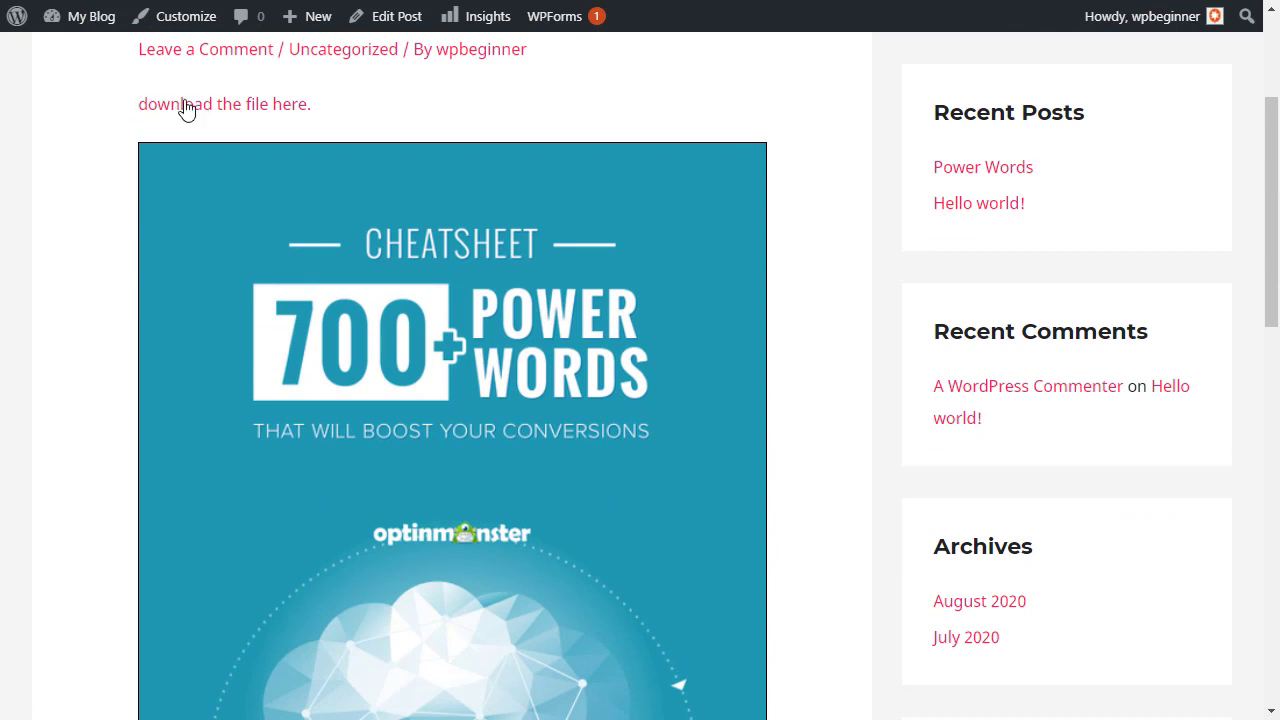
{"action": "scroll", "coordinate": [92, 180], "scroll_direction": "down", "scroll_amount": 1}
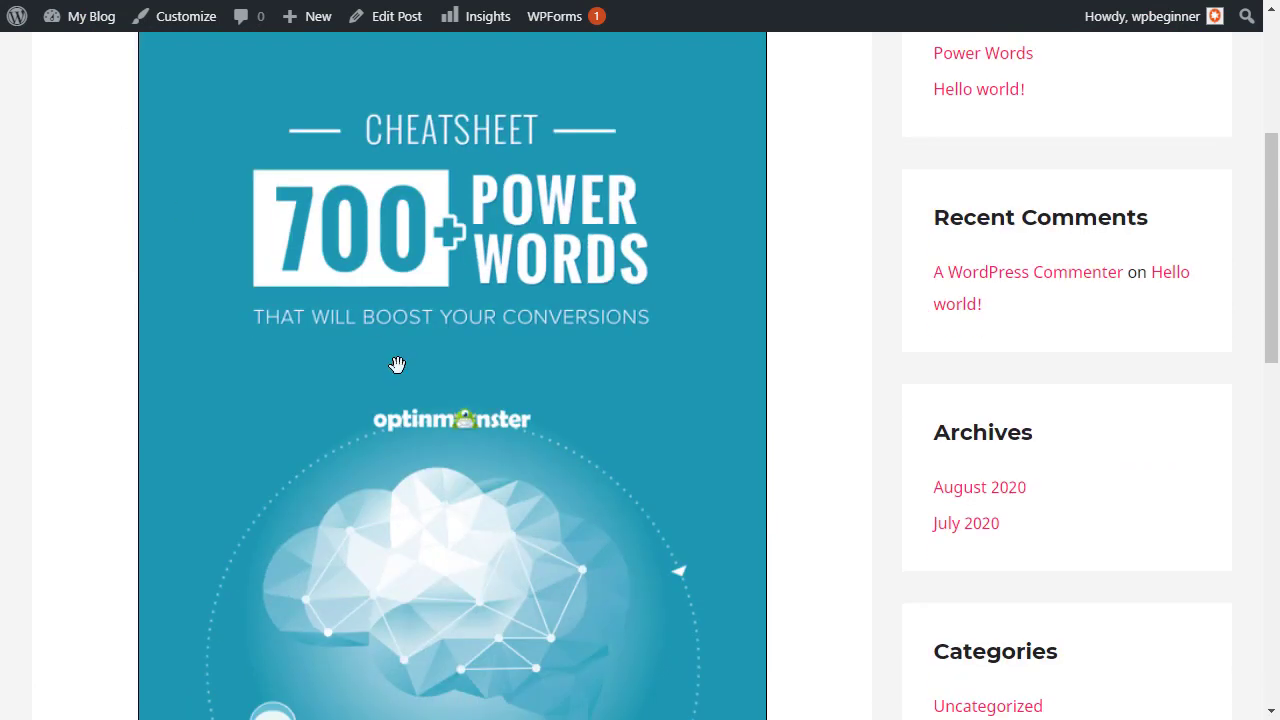
{"action": "scroll", "coordinate": [397, 366], "scroll_direction": "down", "scroll_amount": 3}
{"action": "scroll", "coordinate": [397, 366], "scroll_direction": "up", "scroll_amount": 3}
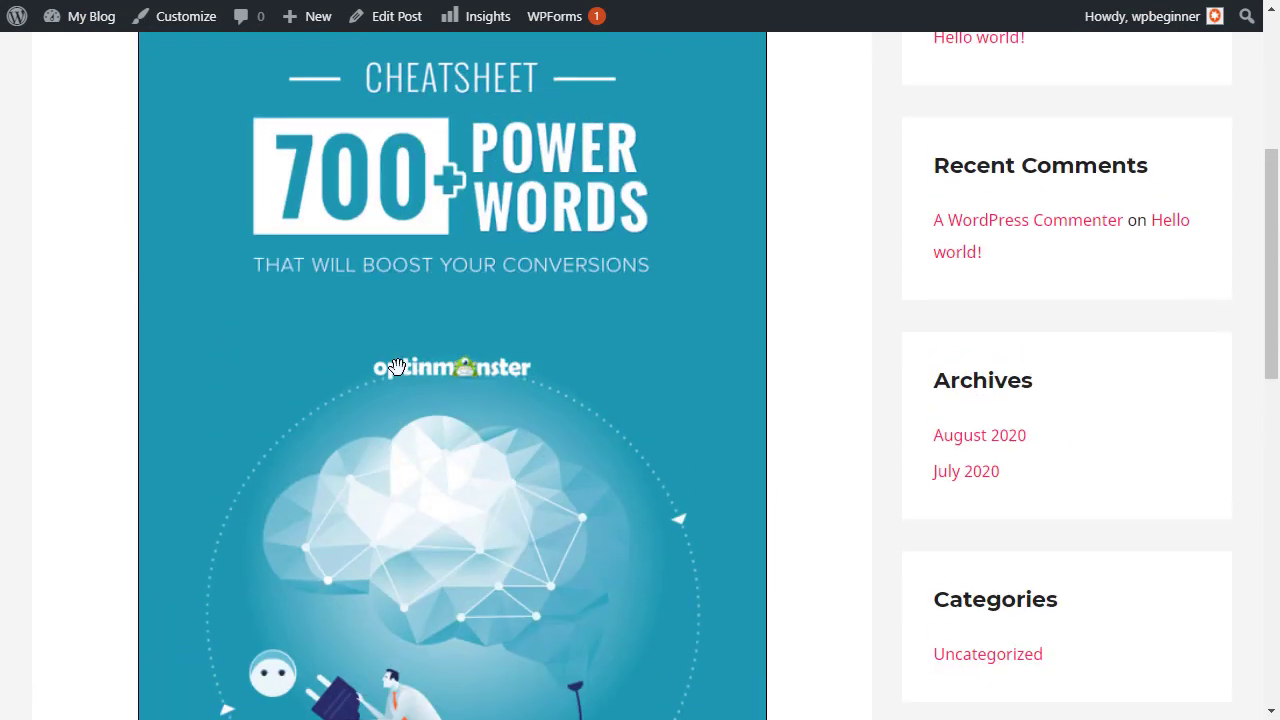
{"action": "scroll", "coordinate": [397, 366], "scroll_direction": "down", "scroll_amount": 3}
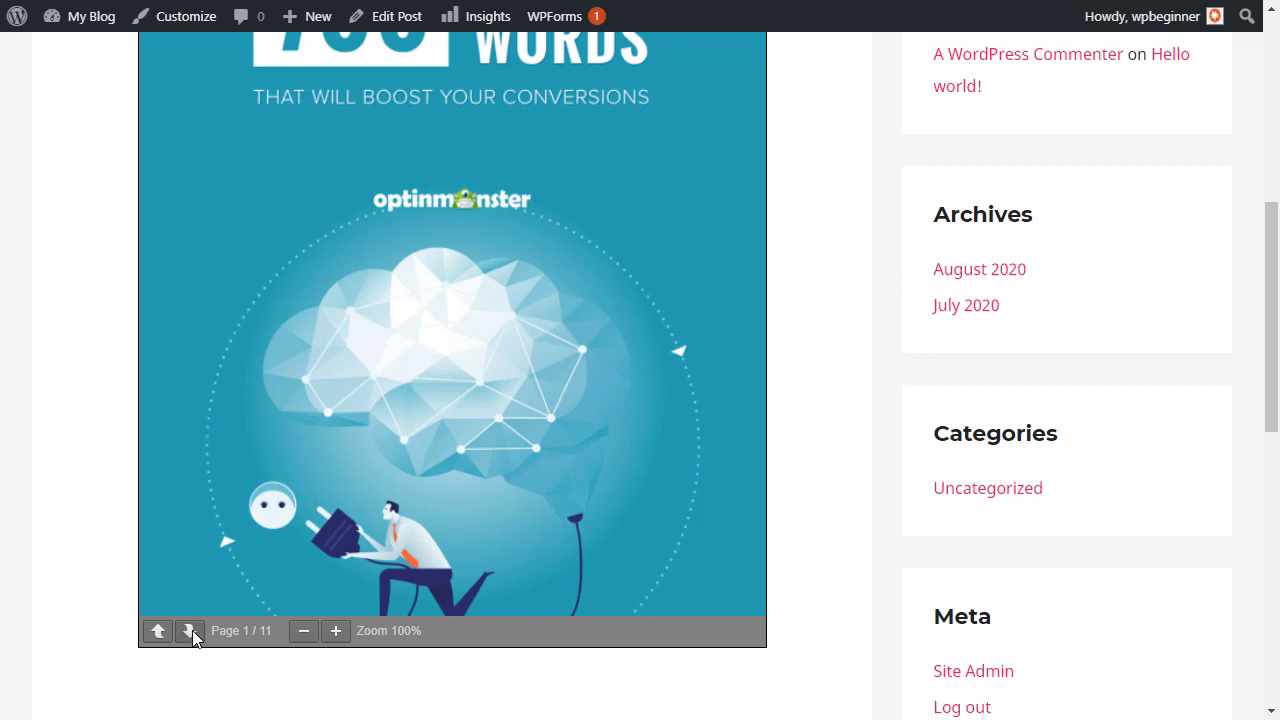
Advance the embedded PDF viewer four pages, then scroll around the post
{"action": "left_click", "coordinate": [190, 631]}
{"action": "left_click", "coordinate": [190, 631]}
{"action": "left_click", "coordinate": [190, 631]}
{"action": "left_click", "coordinate": [190, 631]}
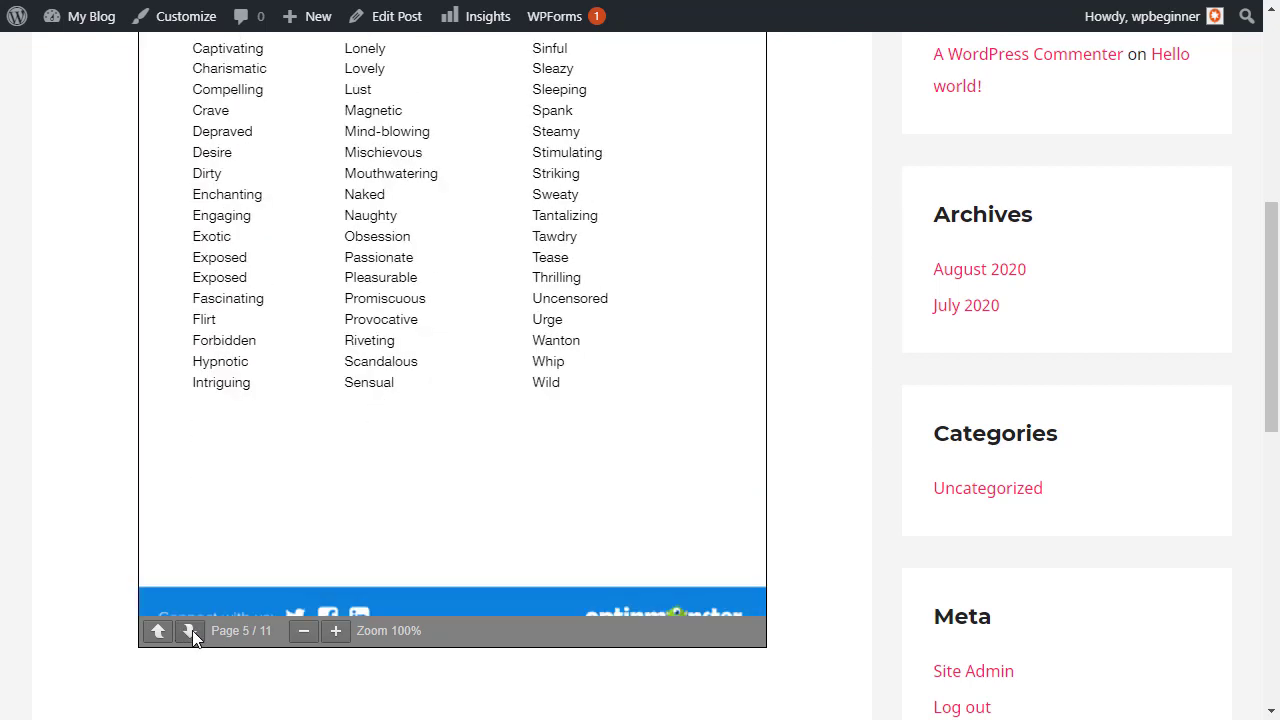
{"action": "left_click", "coordinate": [190, 631]}
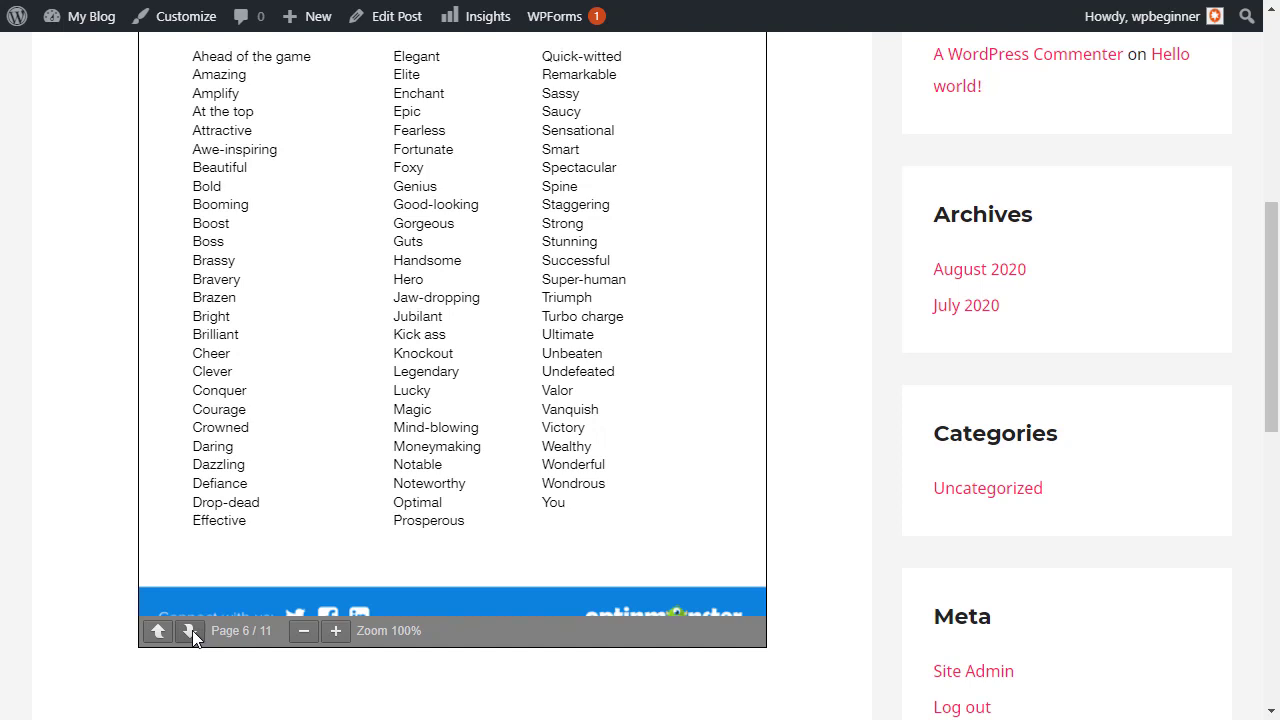
{"action": "scroll", "coordinate": [100, 545], "scroll_direction": "up", "scroll_amount": 3}
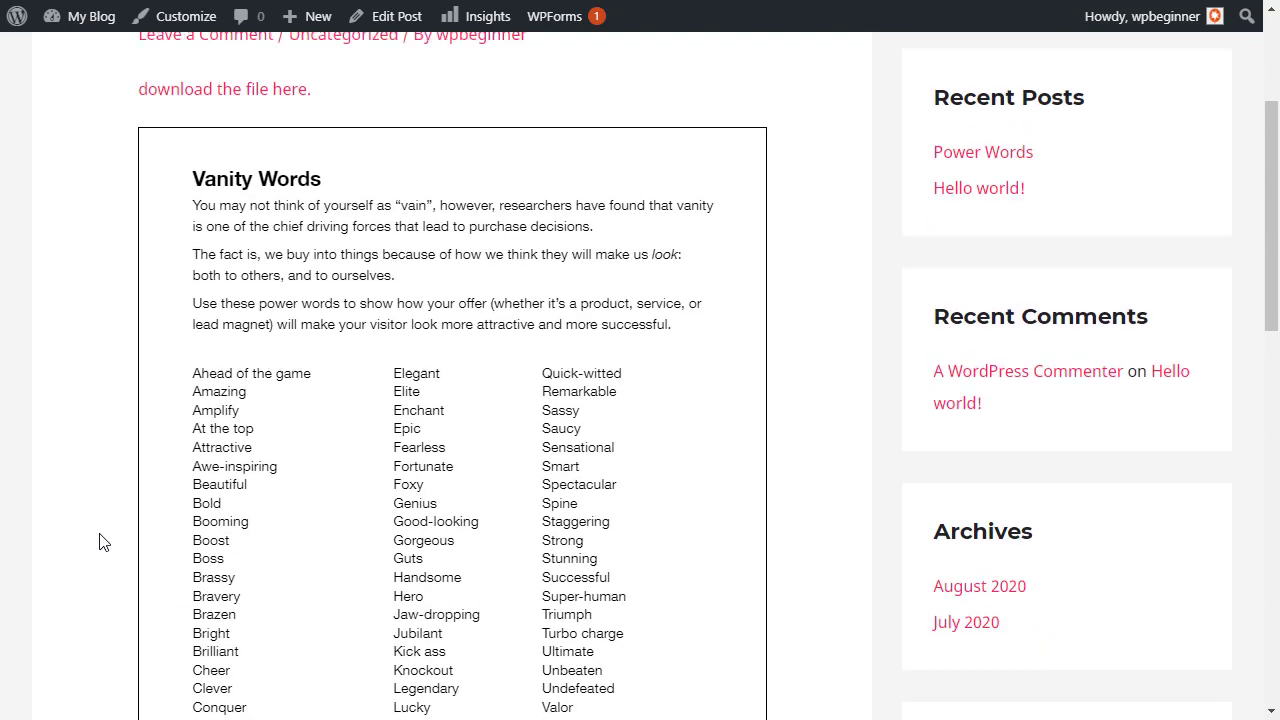
{"action": "scroll", "coordinate": [99, 542], "scroll_direction": "up", "scroll_amount": 1}
{"action": "scroll", "coordinate": [99, 542], "scroll_direction": "down", "scroll_amount": 1}
Leave full screen and open a new blank browser tab
{"action": "key", "text": "F11"}
{"action": "left_click", "coordinate": [748, 17]}
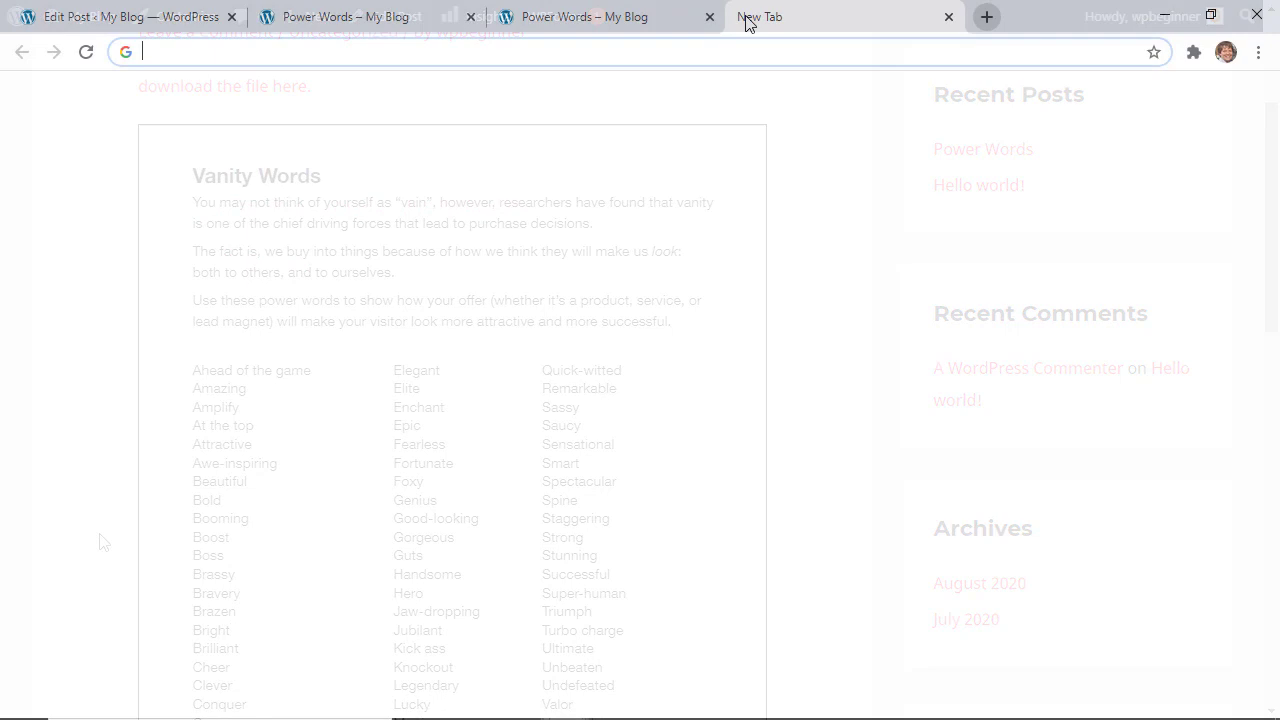